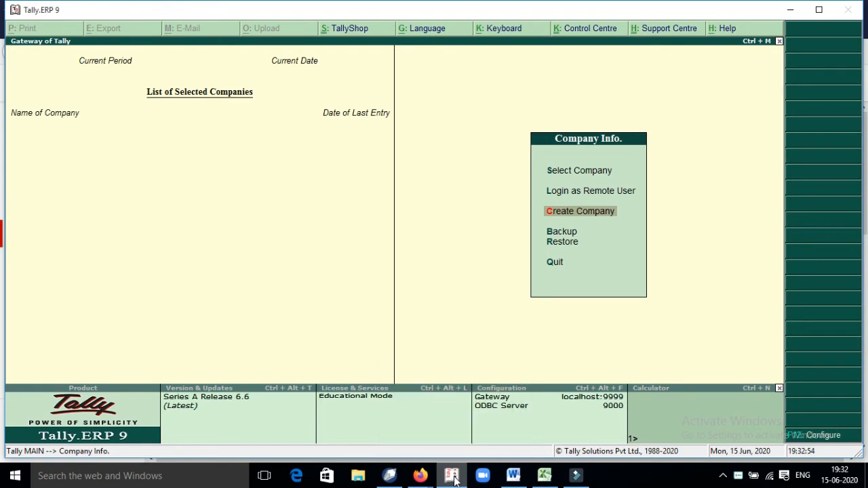
Step: Start a new company named R.S. Trader's Pvt Ltd, fixing the typo in the name
key("Return")
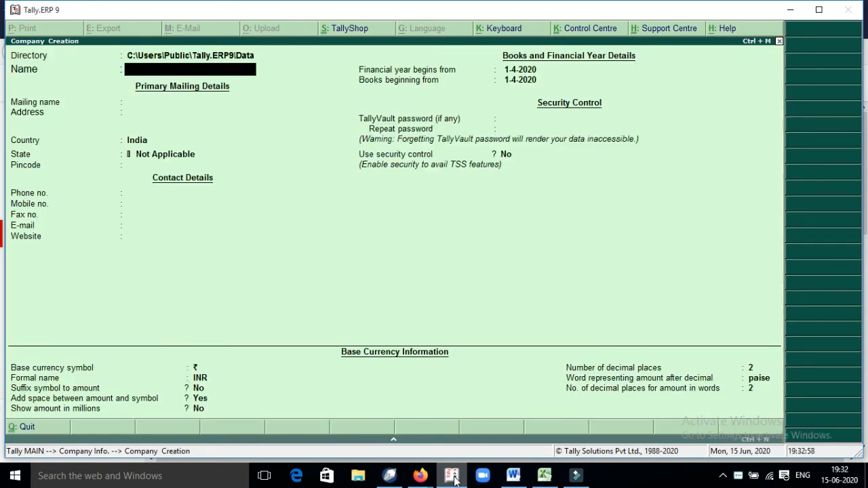
type("R.S. Trader '")
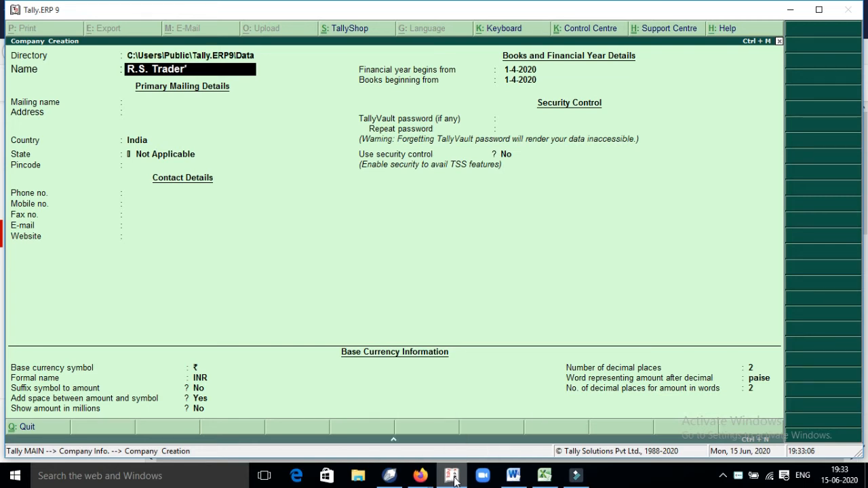
type("s Pvt Ld")
key("Return")
key("Up")
key("Up")
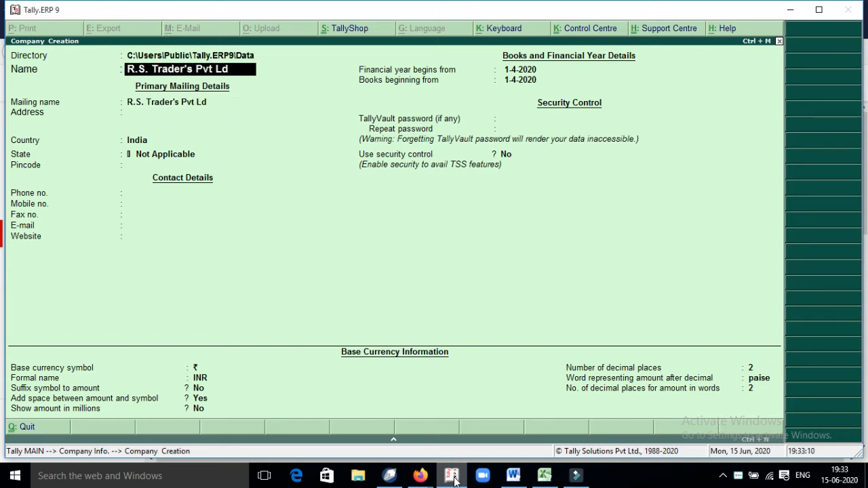
key("BackSpace")
type("td")
key("Return")
Step: Keep India, set the state to Uttar Pradesh and turn security control on
key("Return")
key("Return")
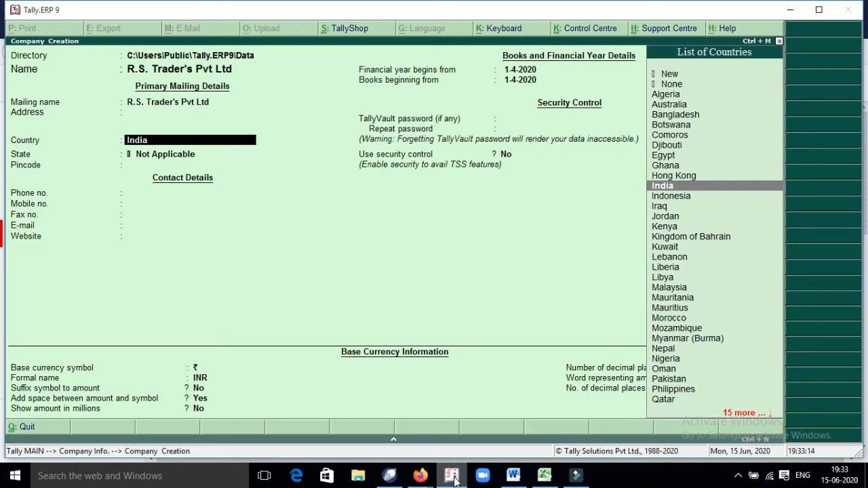
key("Return")
type("U")
key("Down")
key("Return")
key("Return")
key("Return")
key("Return")
key("Return")
key("Return")
key("Return")
key("Return")
key("Return")
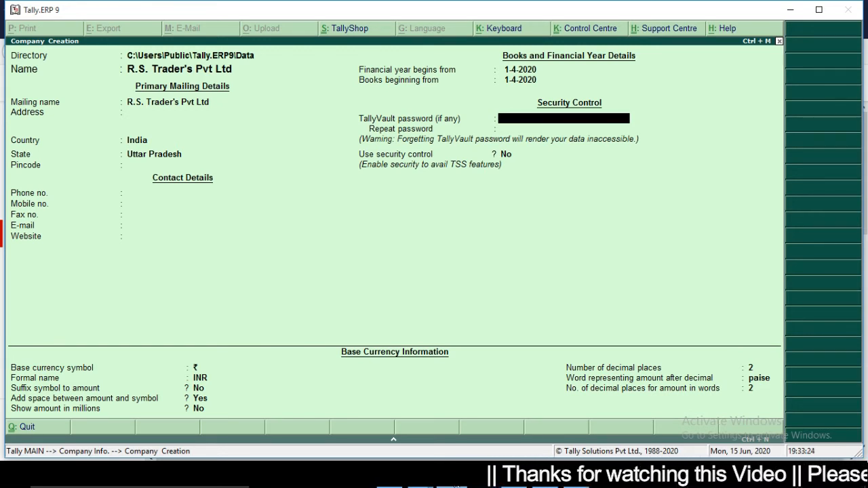
key("Return")
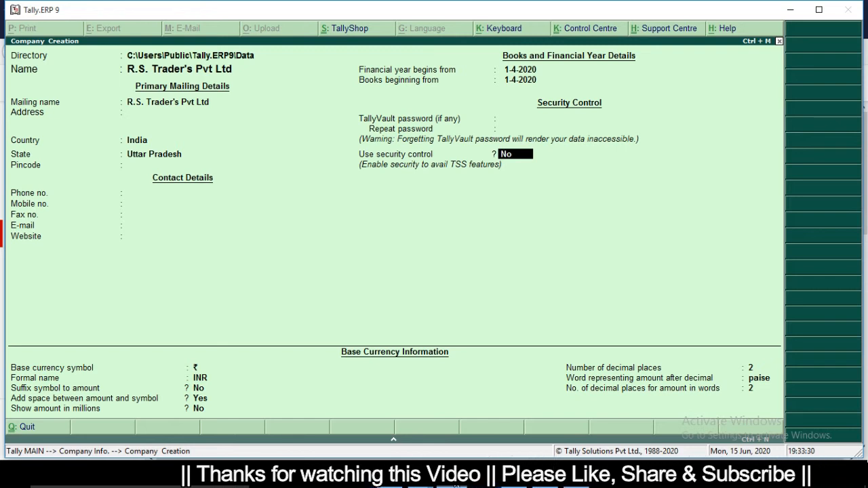
key("y")
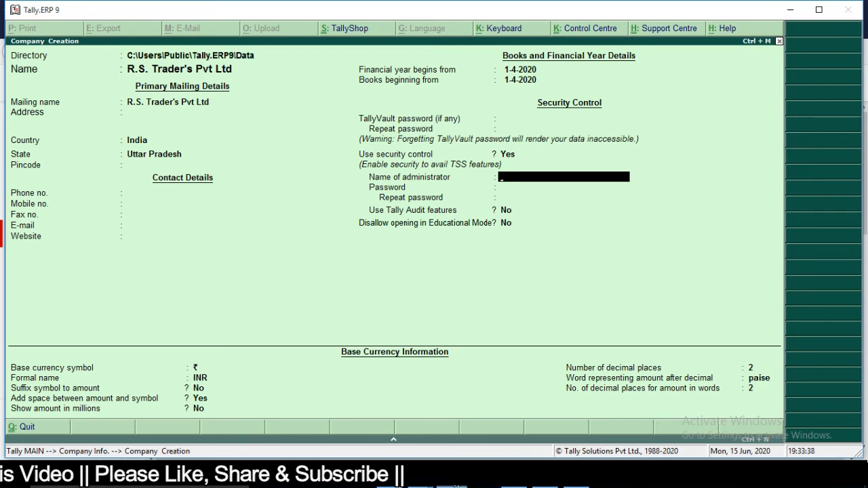
Step: Enter the administrator's user name and set a confirmed password, dismissing the warning
type("pan")
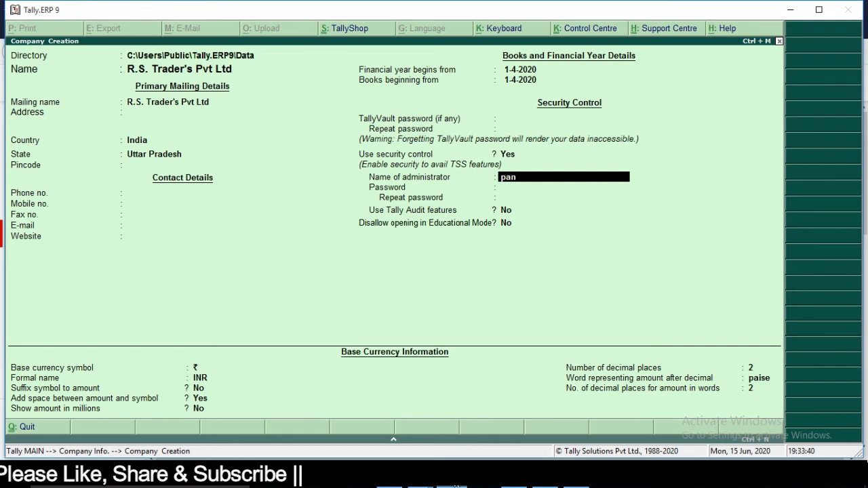
type("ka")
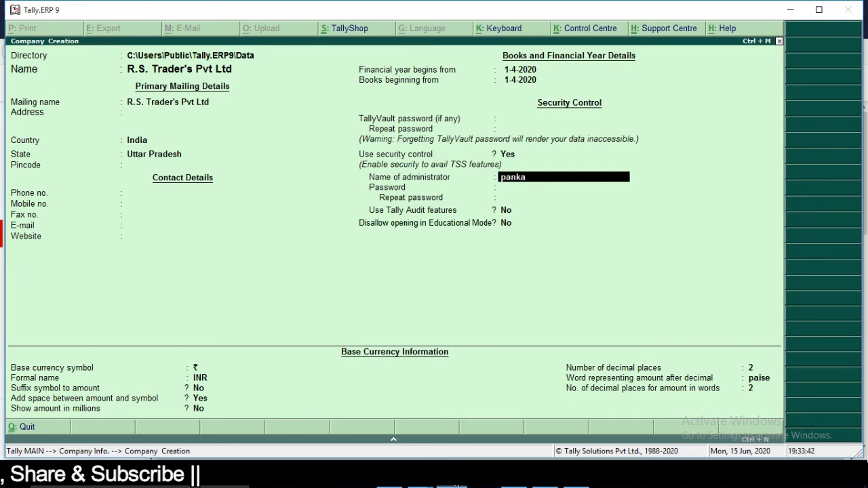
type("j")
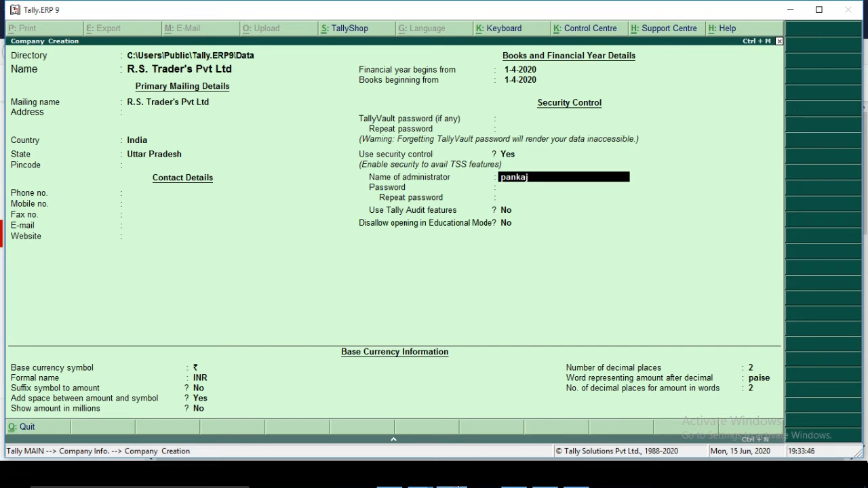
key("Return")
type("***")
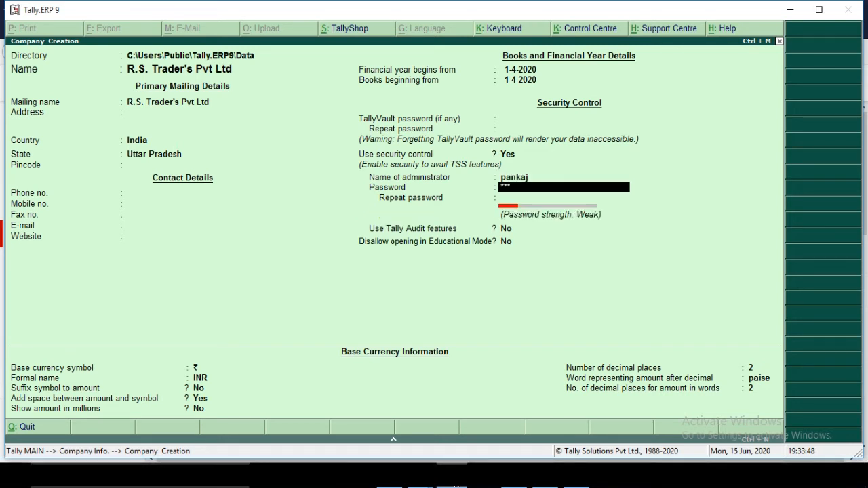
key("Return")
type("***")
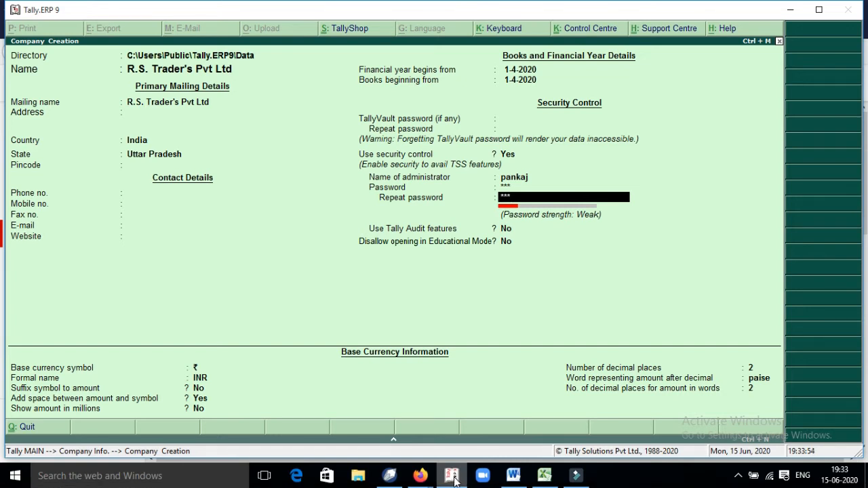
key("Return")
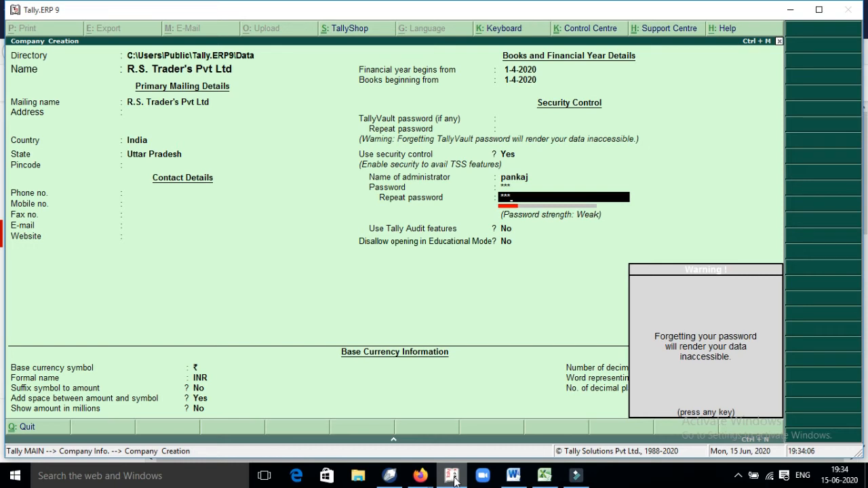
key("Return")
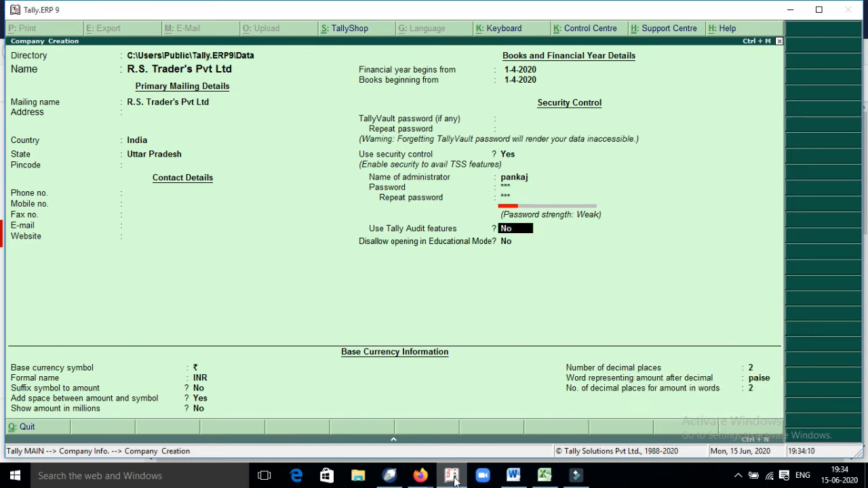
Step: Enable Tally Audit features, save the company, and enter the administrator name at login
type("y")
key("Return")
key("Return")
key("Return")
key("Return")
key("Return")
key("Return")
key("Return")
key("Return")
key("Return")
key("Return")
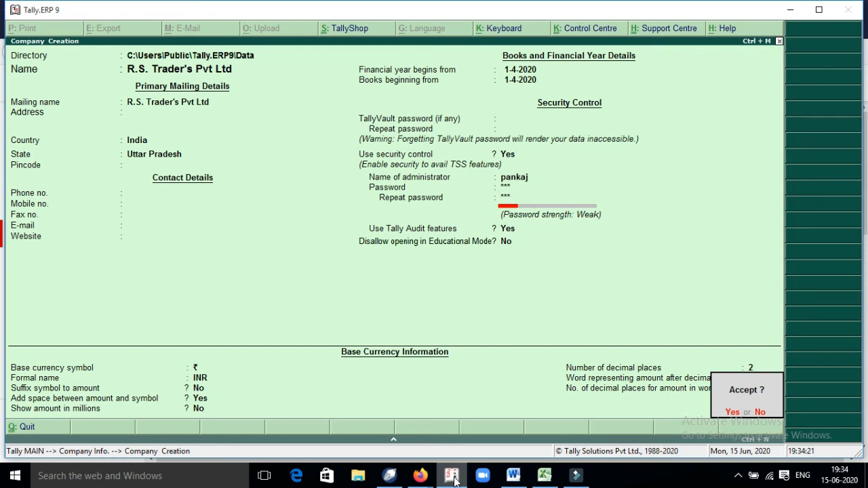
key("Return")
type("pankaj")
key("Return")
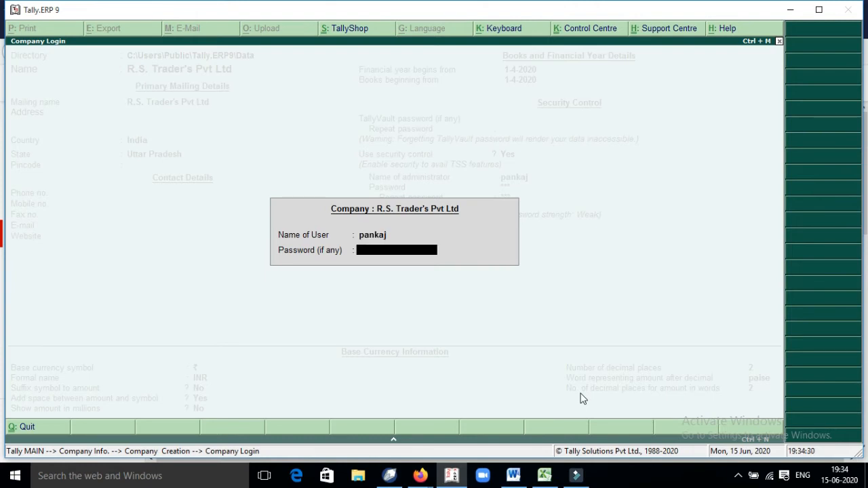
Step: Enter the administrator password to log in to R.S. Trader's Pvt Ltd
type("123")
key("Return")
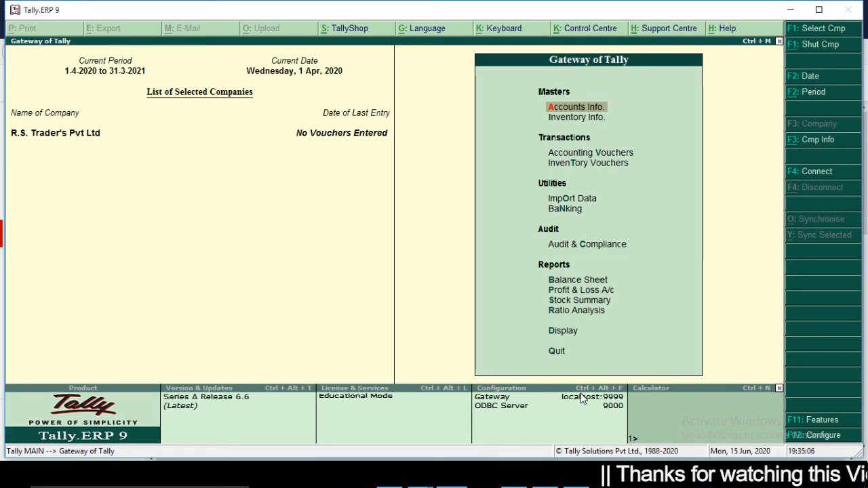
Step: Go to Company Info > Security Control > Users and Passwords
key("alt+F3")
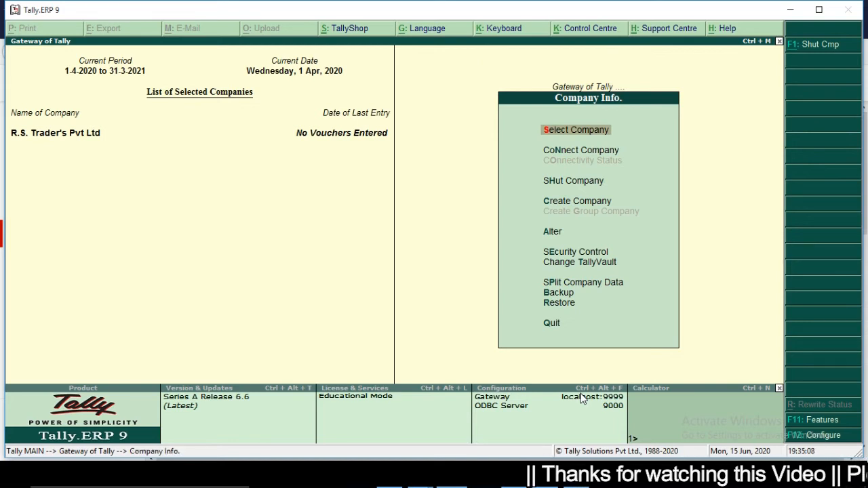
key("Down")
key("Down")
key("Down")
key("Down")
key("Down")
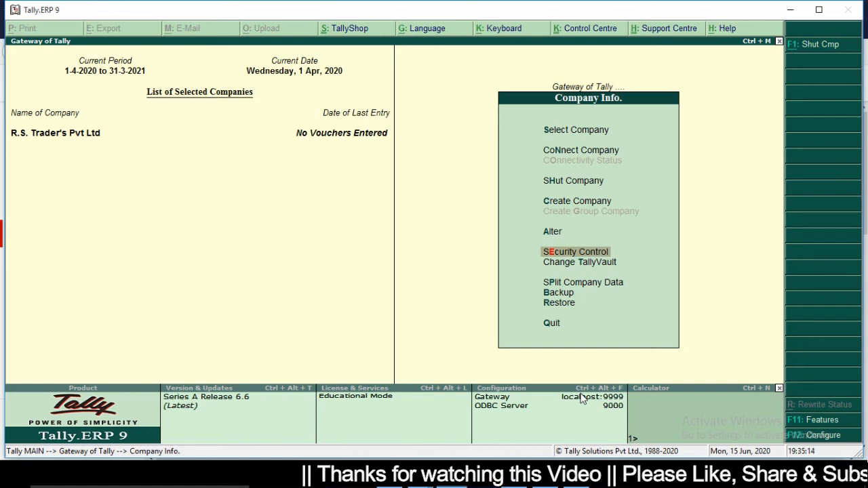
key("Return")
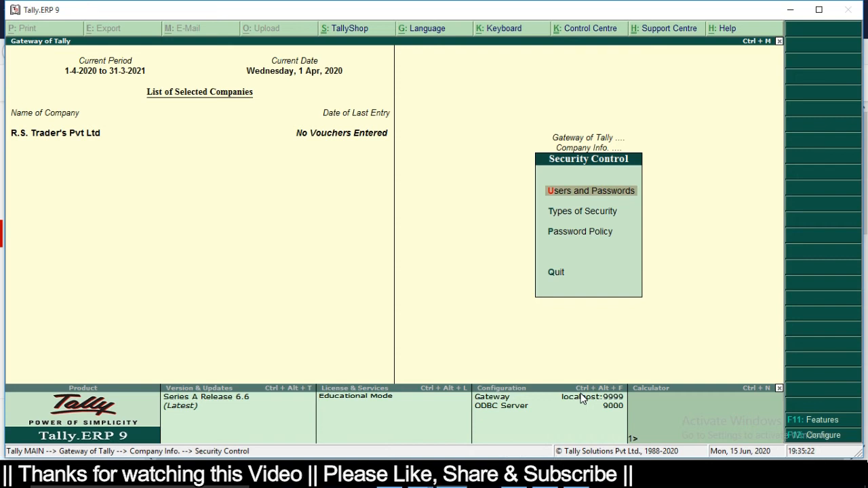
key("Return")
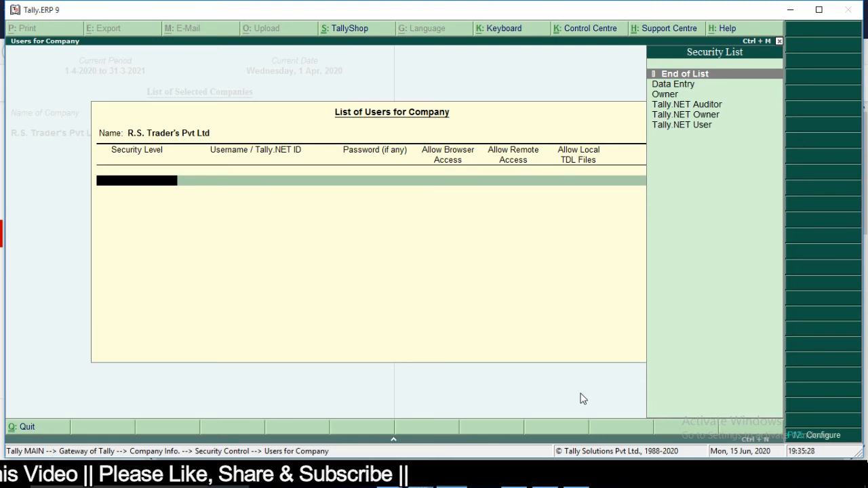
Step: Add Data Entry users a and b, each with a password
key("Down")
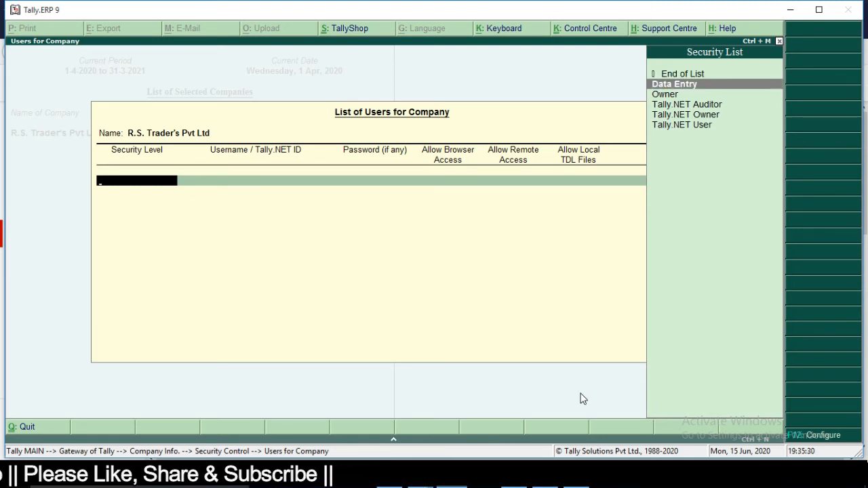
key("Return")
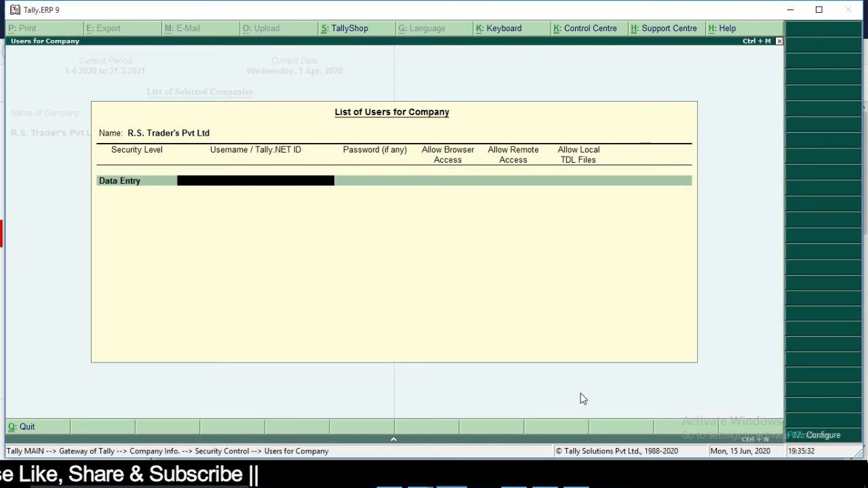
type("a")
key("Return")
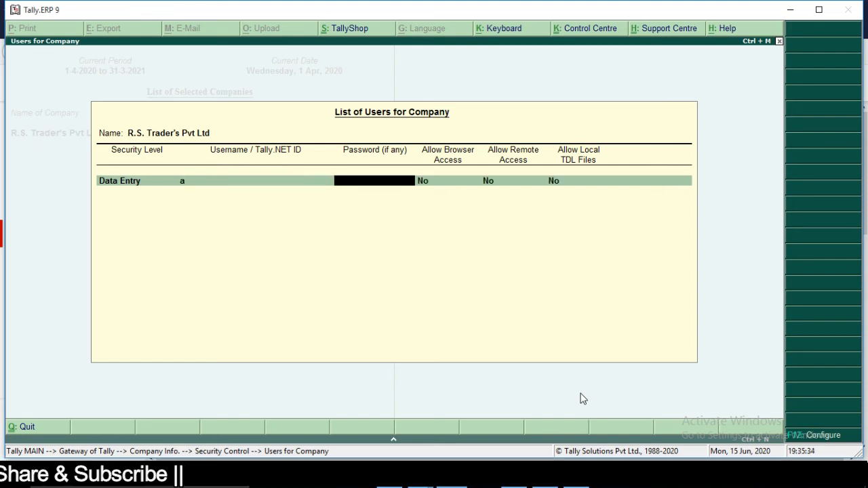
key("Return")
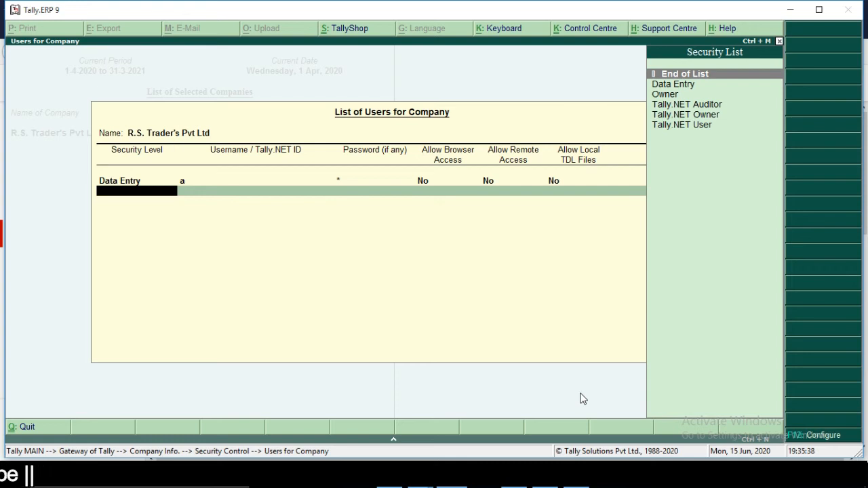
type("d")
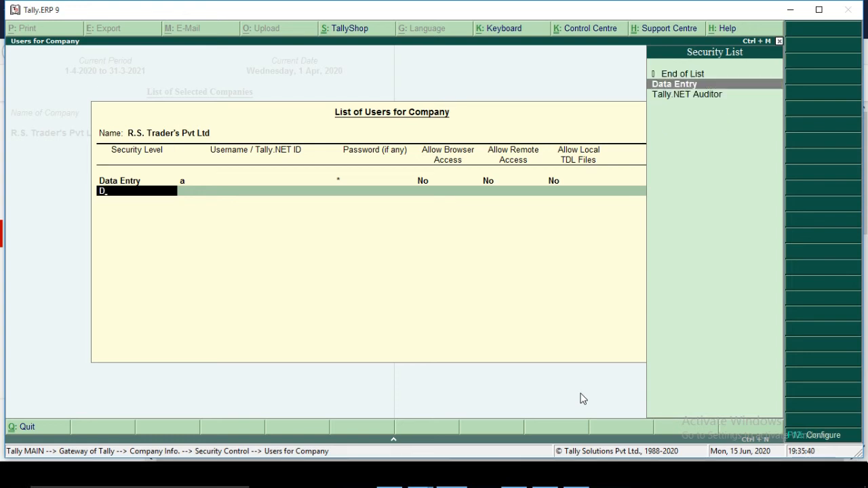
key("Return")
type("b")
key("Return")
type("b")
key("Return")
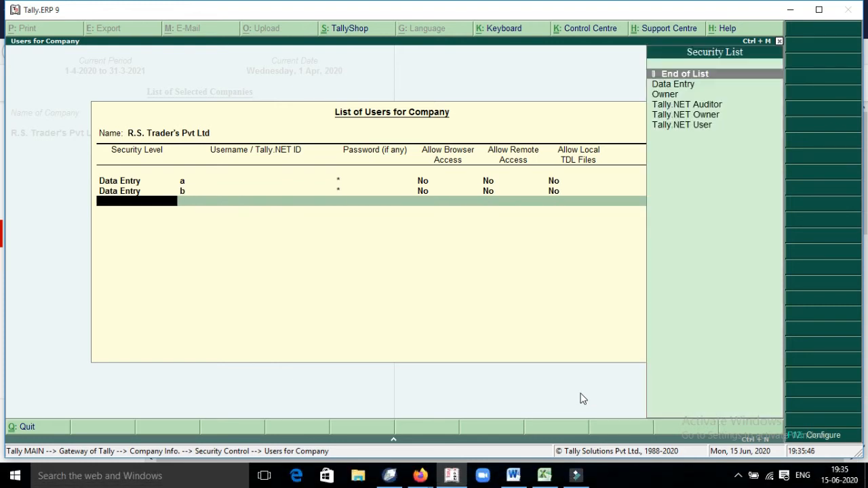
Step: Add Owner user boss with a password and save the user list
key("Down")
key("Down")
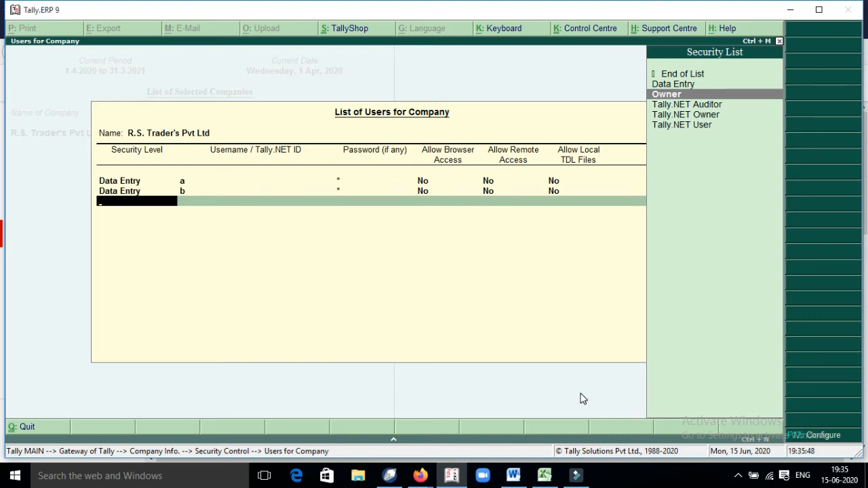
key("Return")
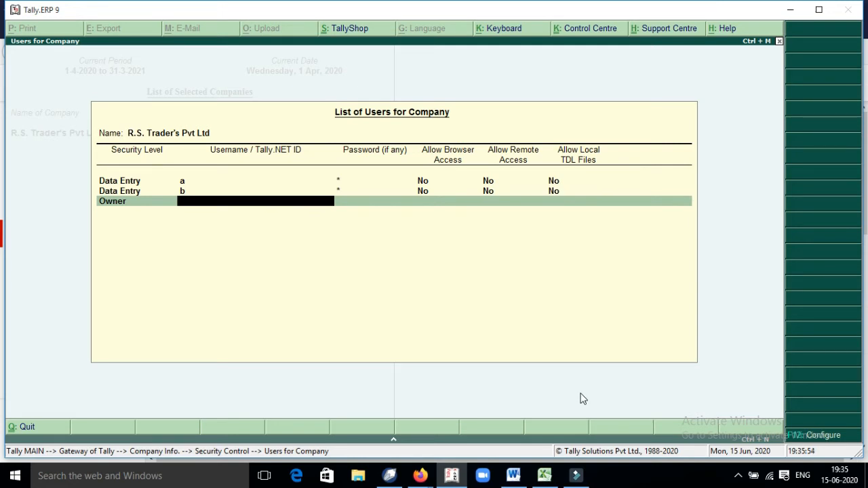
type("boss")
key("Return")
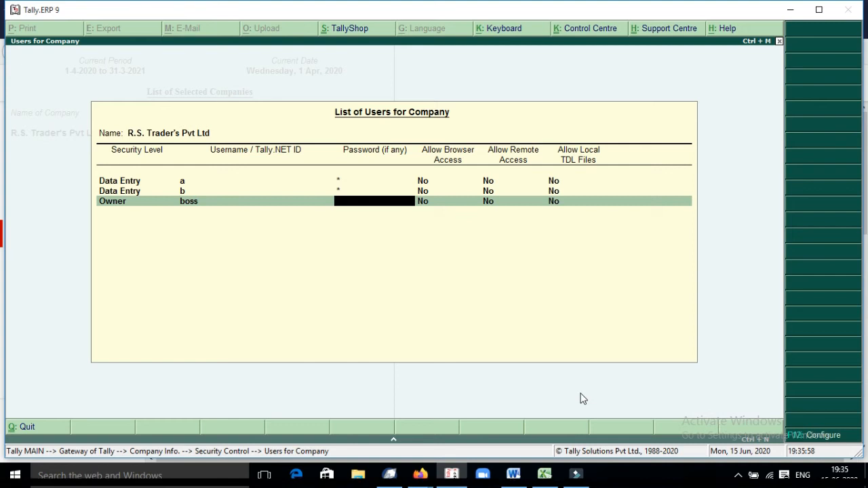
type("*")
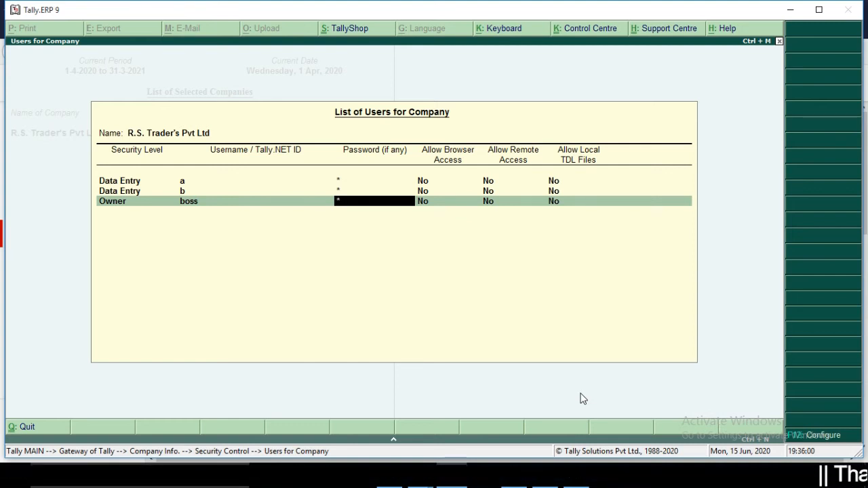
key("Return")
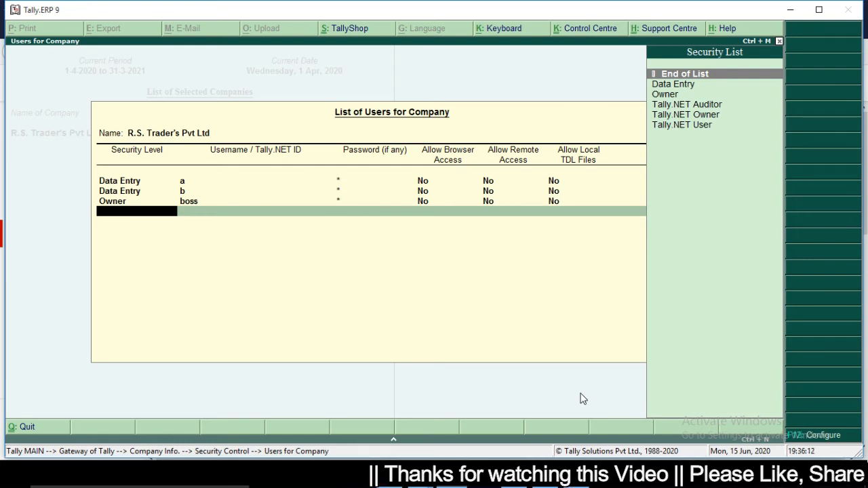
key("Return")
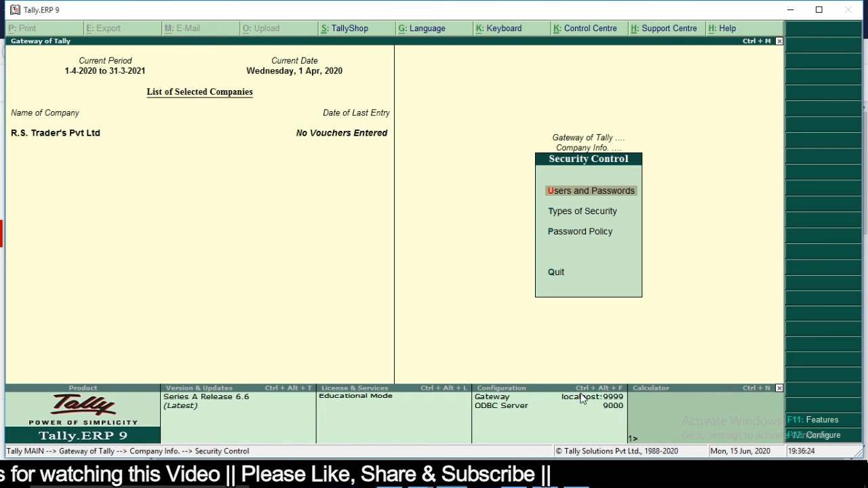
Step: Shut the company and reopen R.S. Trader's Pvt Ltd logged in as user a
key("Escape")
key("Escape")
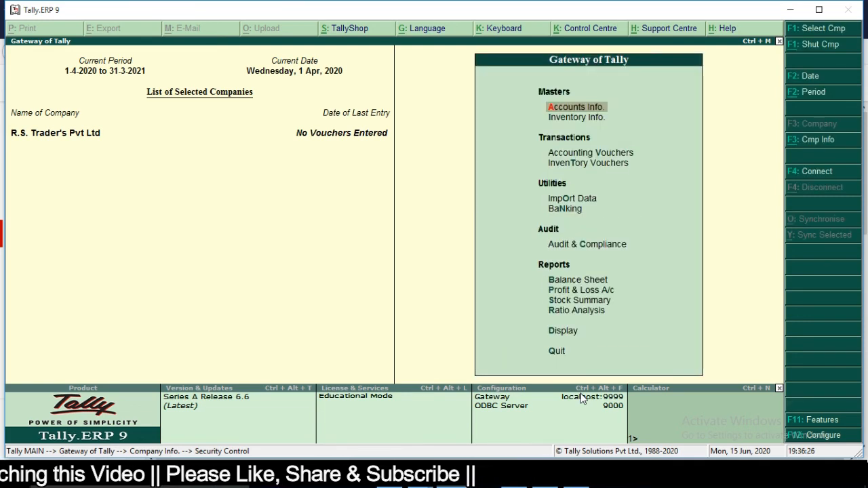
key("alt+F3")
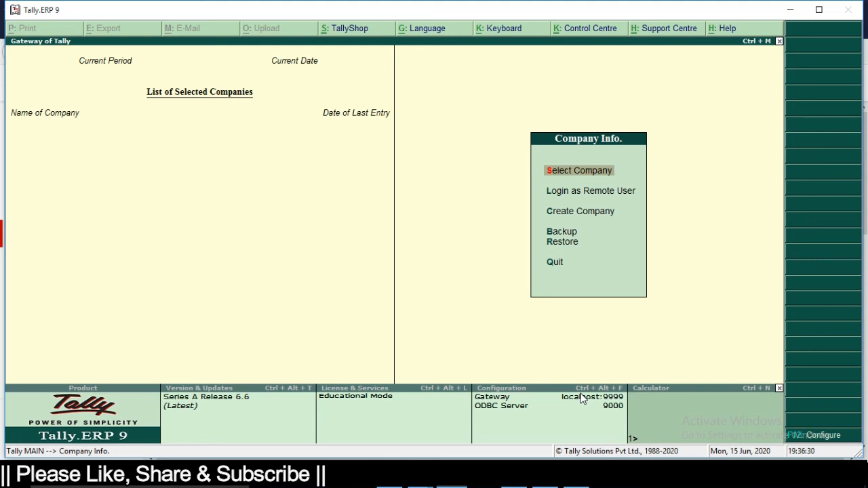
key("Return")
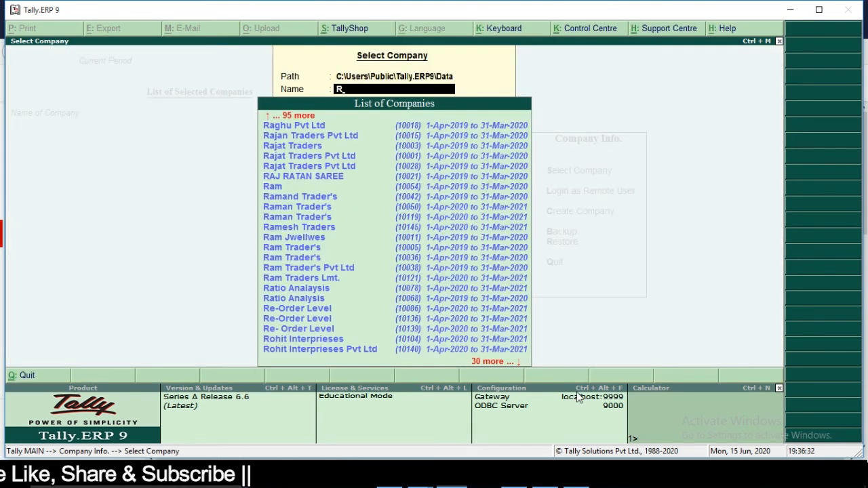
type("Rs")
key("Down")
key("Down")
key("Down")
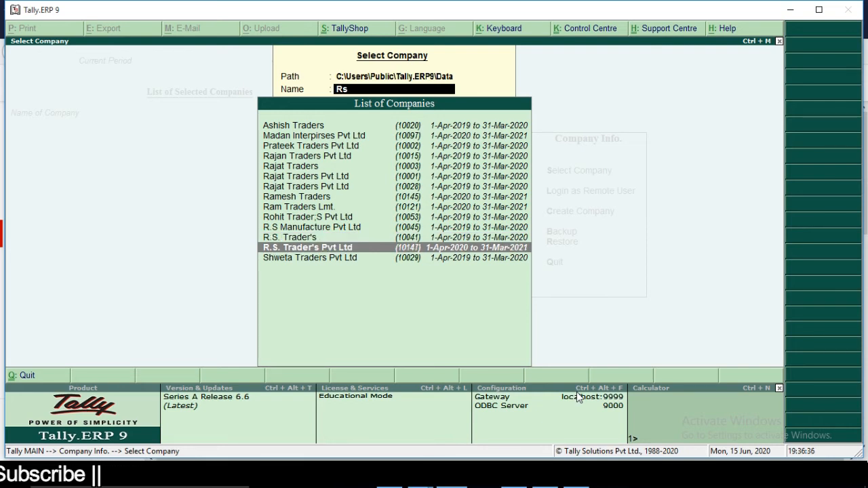
key("Return")
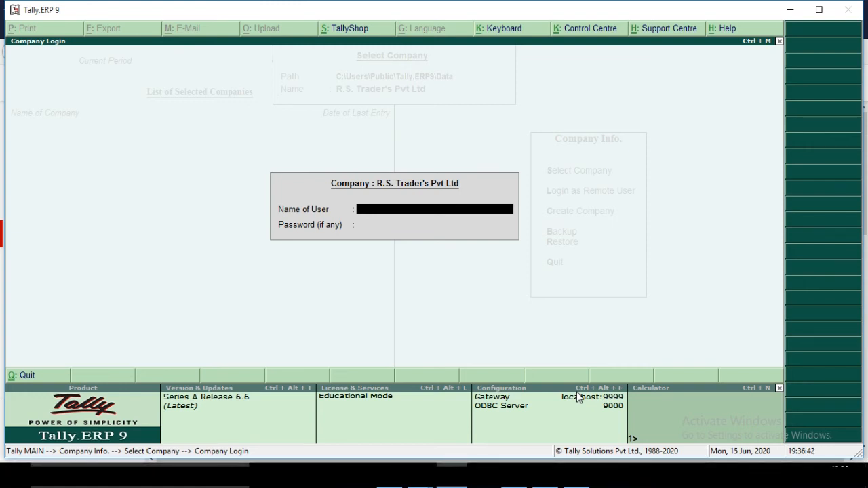
type("a")
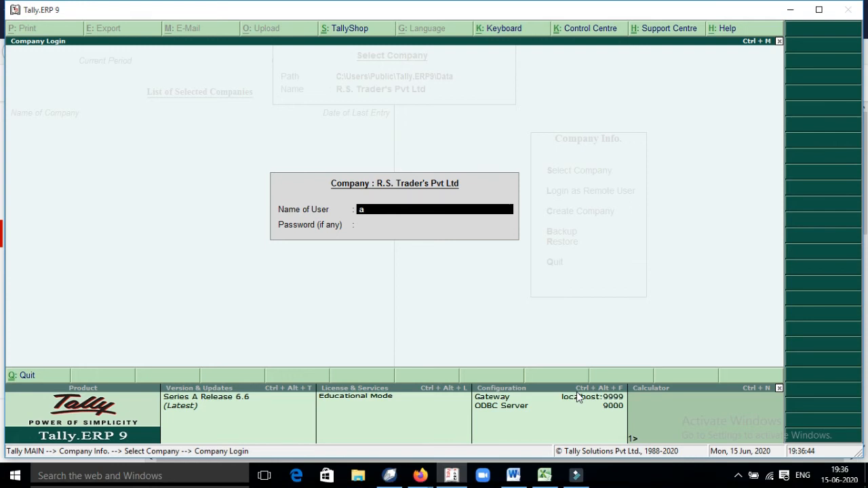
key("Return")
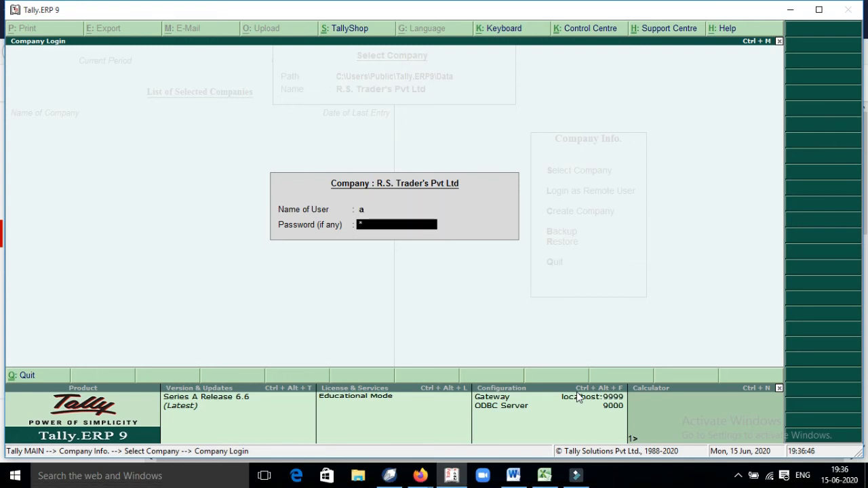
key("Return")
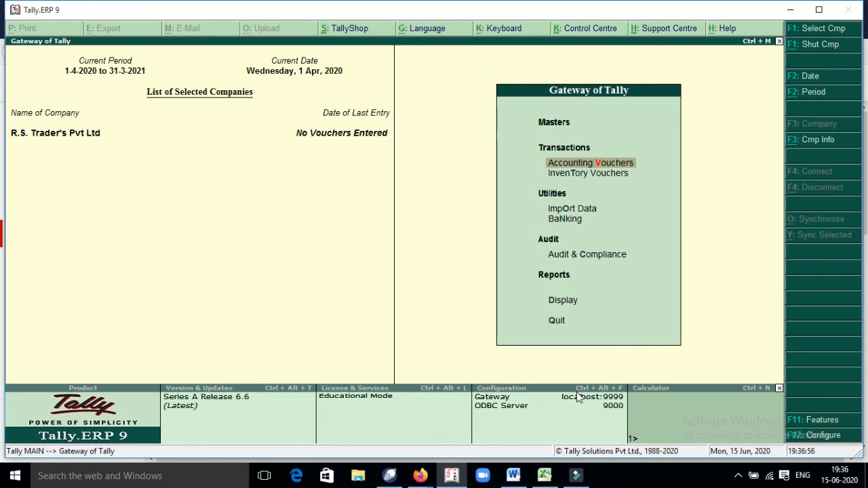
Step: Check user a's Display menu, then reopen R.S. Trader's Pvt Ltd logged in as user b
key("d")
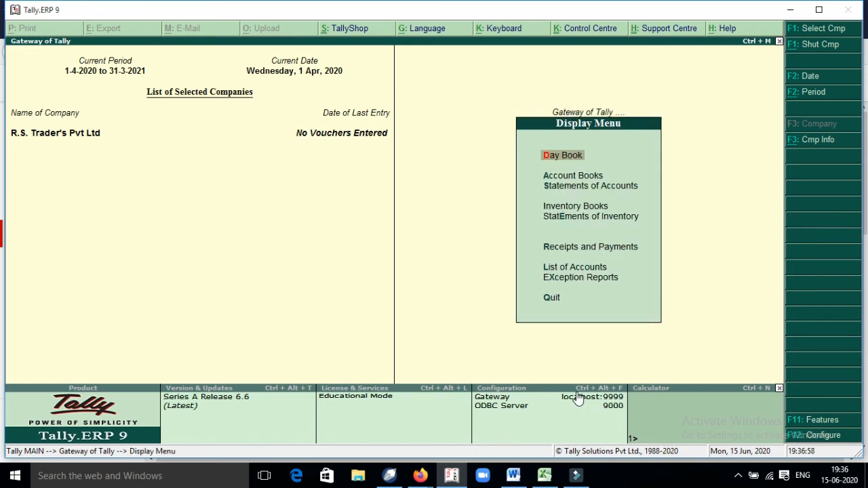
key("Escape")
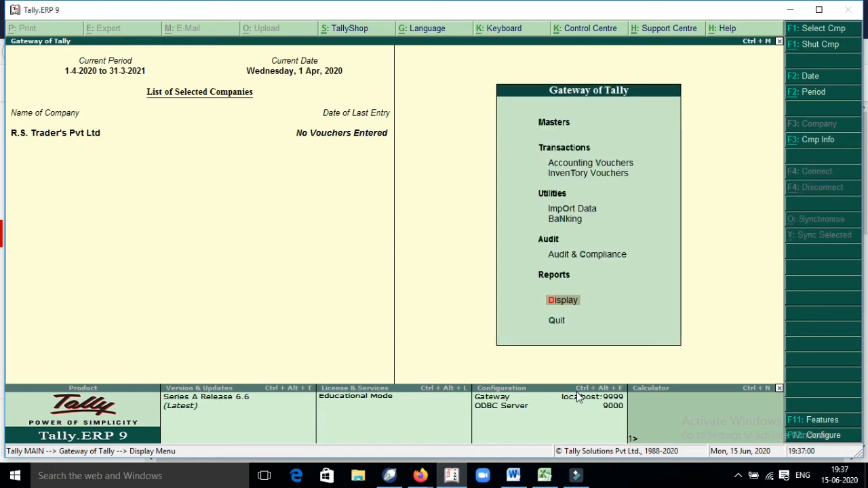
key("alt+F1")
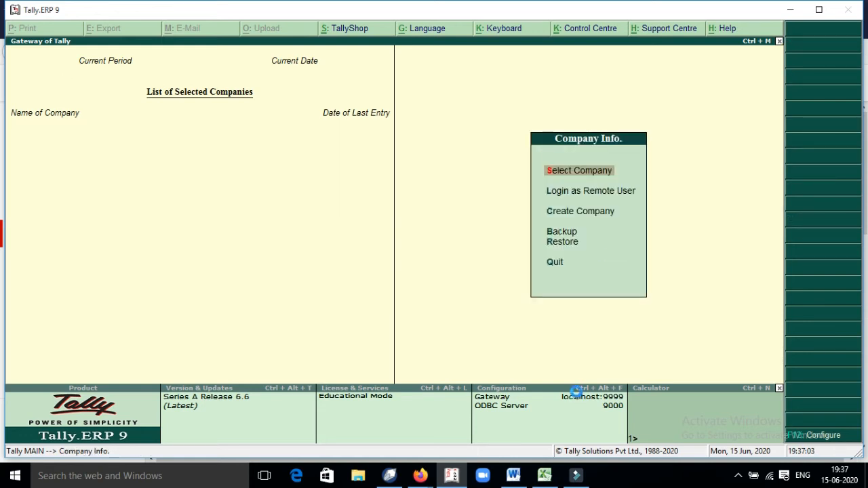
key("Return")
type("R")
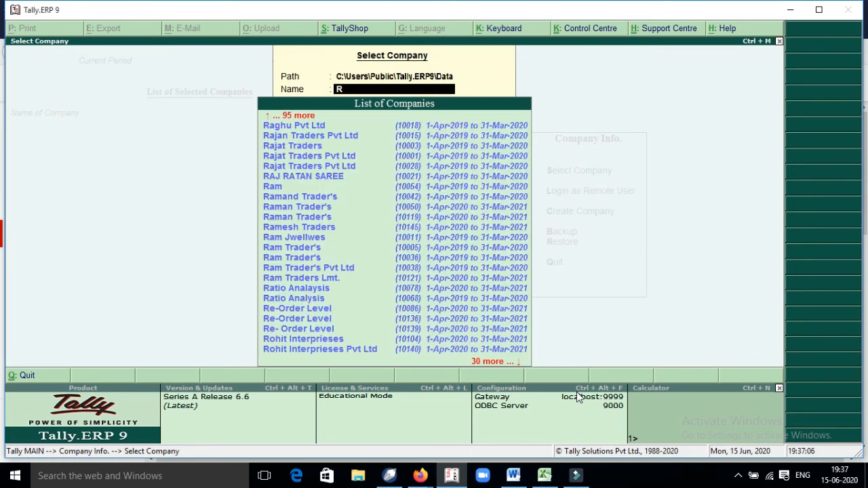
type("s")
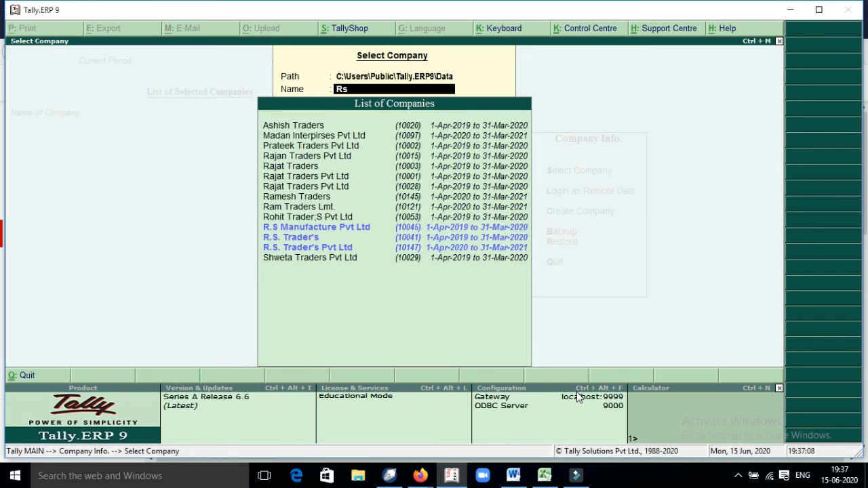
key("Down")
key("Return")
type("b")
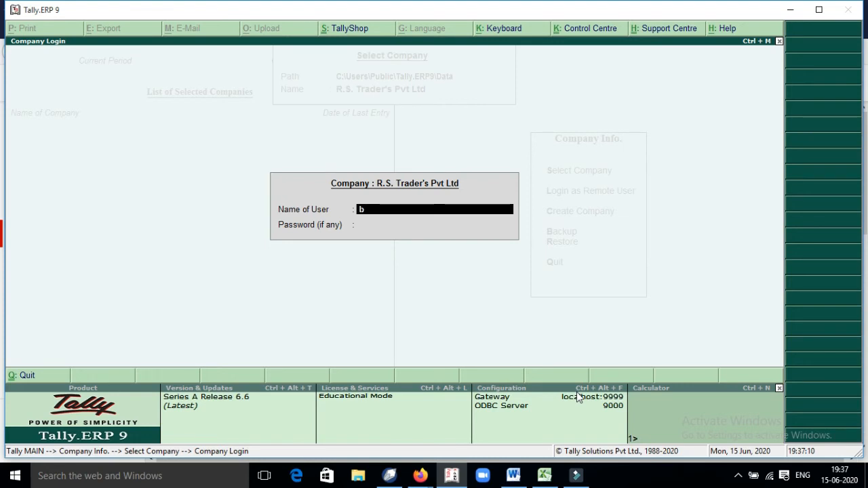
key("Return")
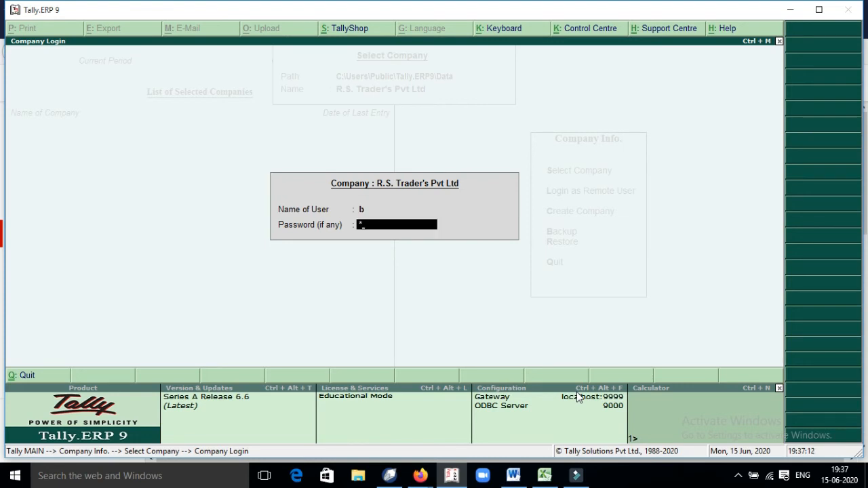
key("Return")
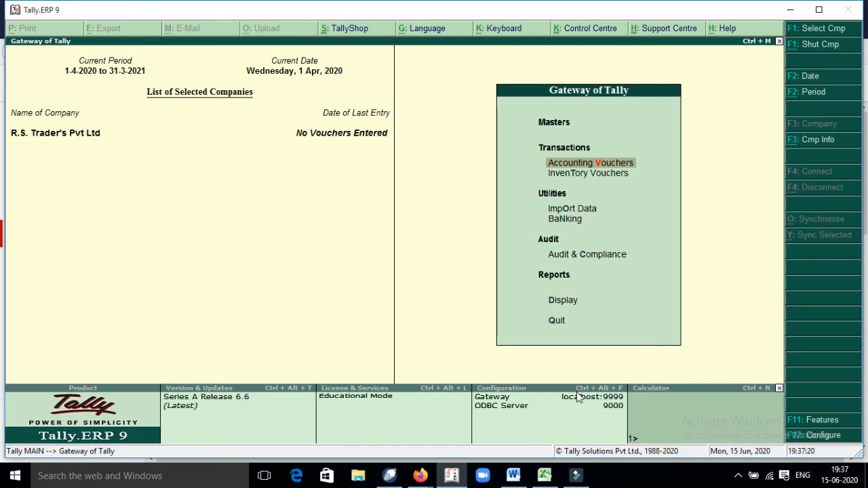
Step: Shut the company and log back into R.S. Trader's Pvt Ltd as Owner boss
key("alt+F1")
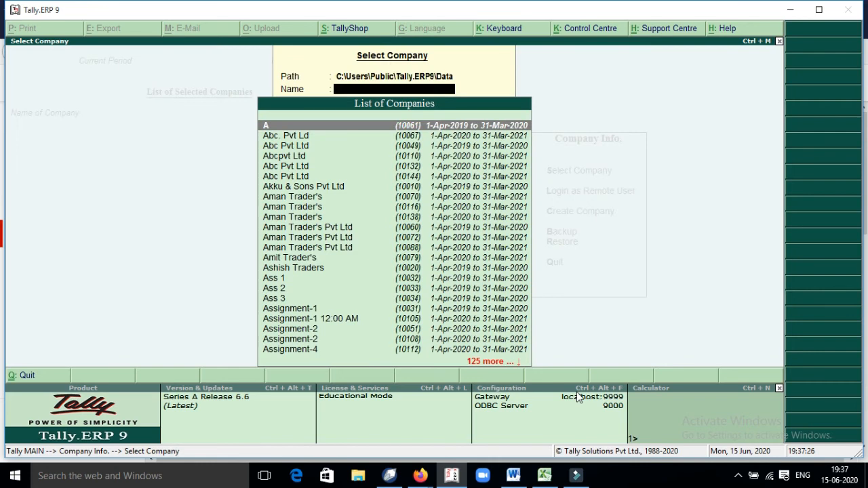
type("Rs")
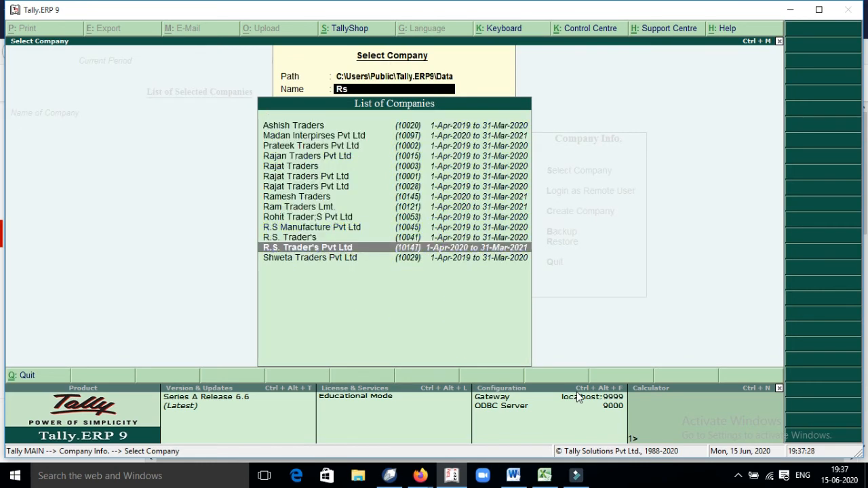
key("Return")
type("boss")
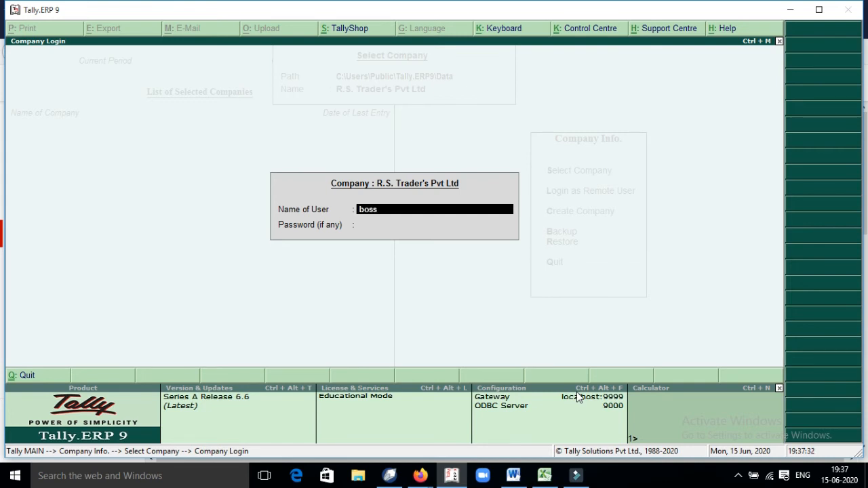
key("Return")
type("*")
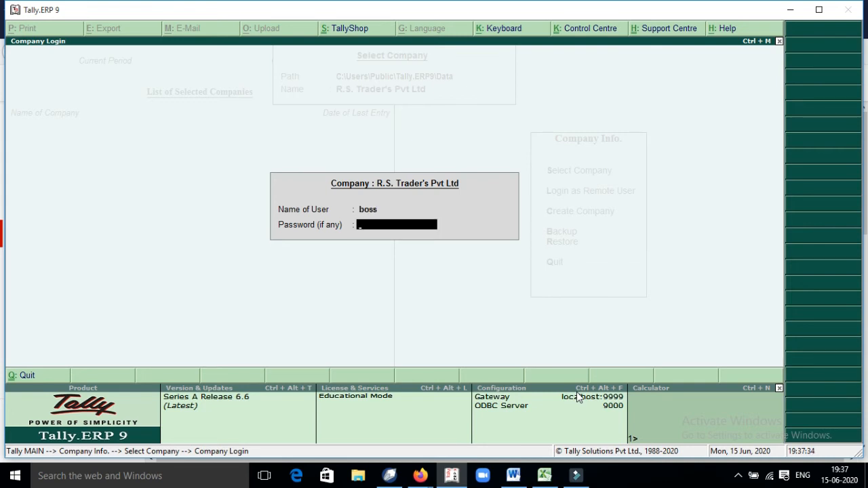
key("Return")
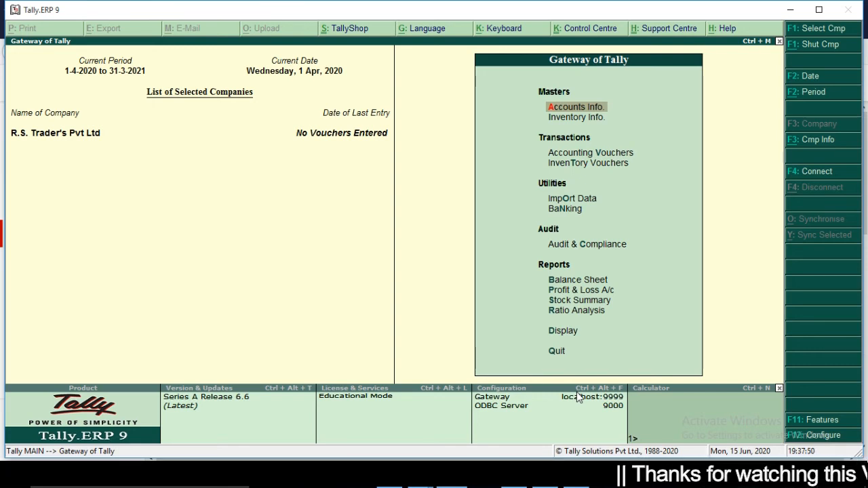
Step: Open Multiple Ledger Creation in Accounts Info with All Items as the group
key("Return")
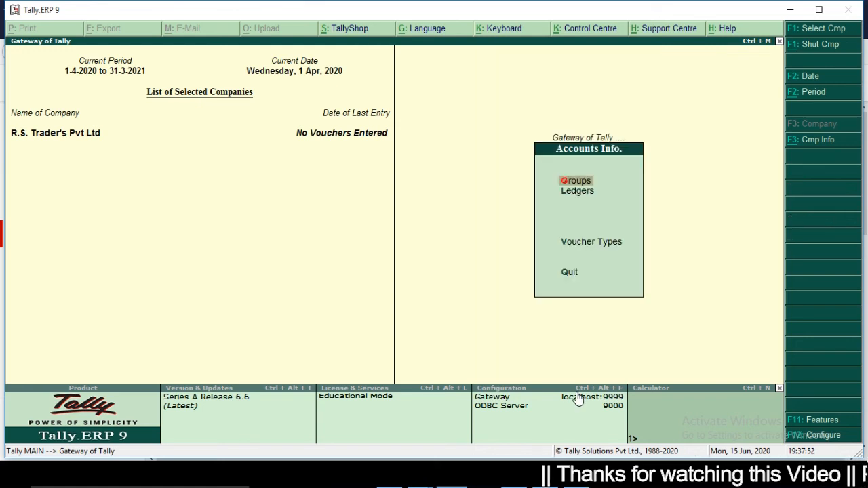
key("Down")
key("Return")
key("Down")
key("Down")
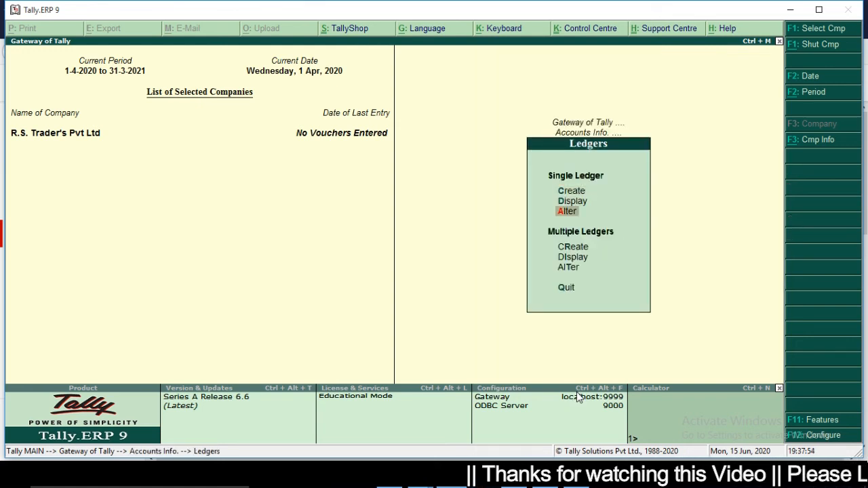
key("Down")
key("Down")
key("Up")
key("Return")
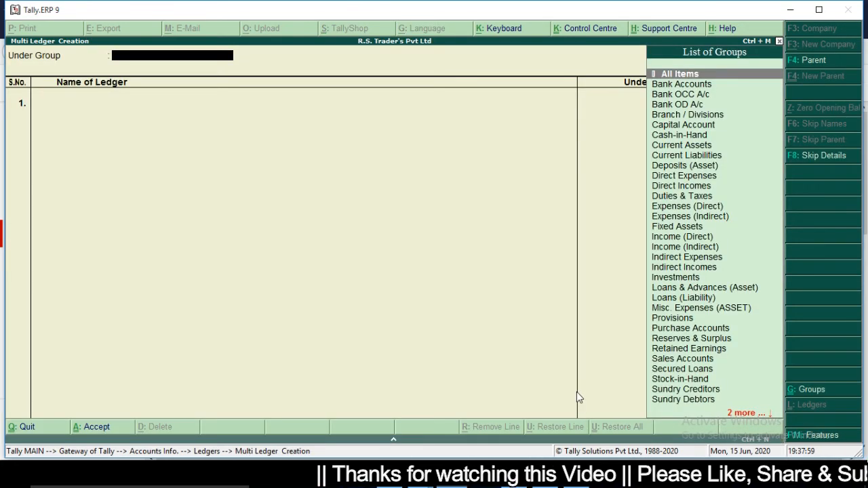
key("Return")
Step: Create ledger Purchase under Purchase Accounts and Sales under Sales Accounts
type("Purc")
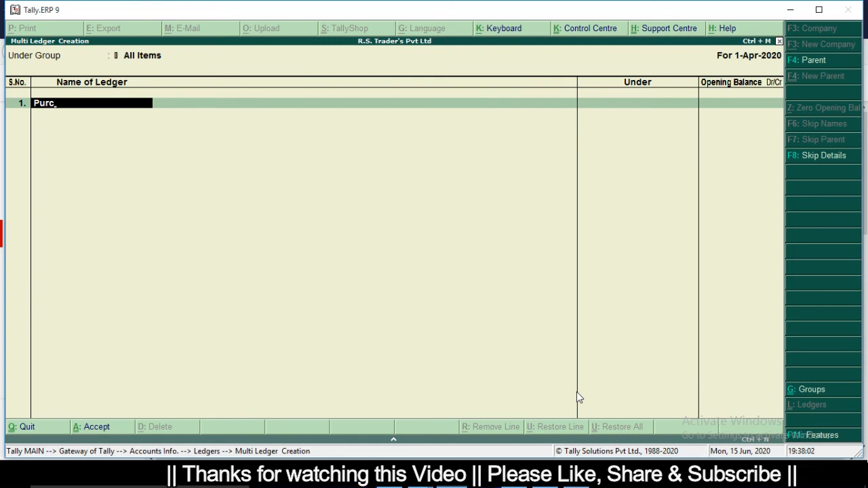
type("hase")
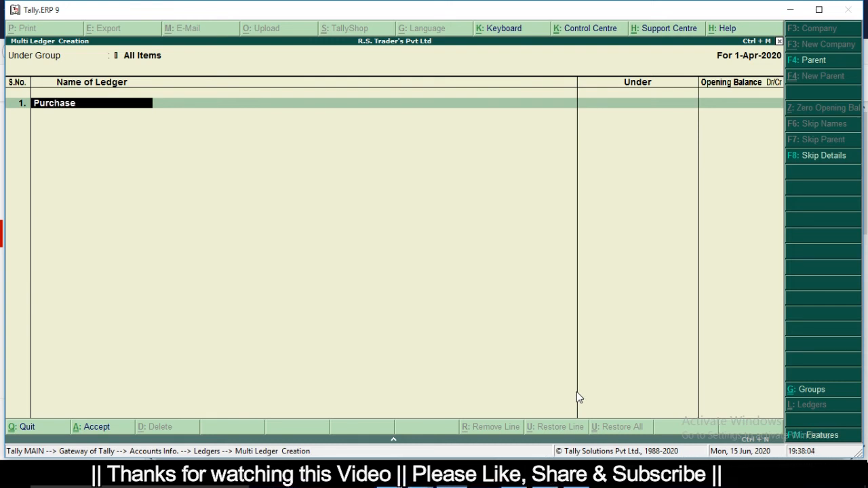
key("Return")
type("Pu")
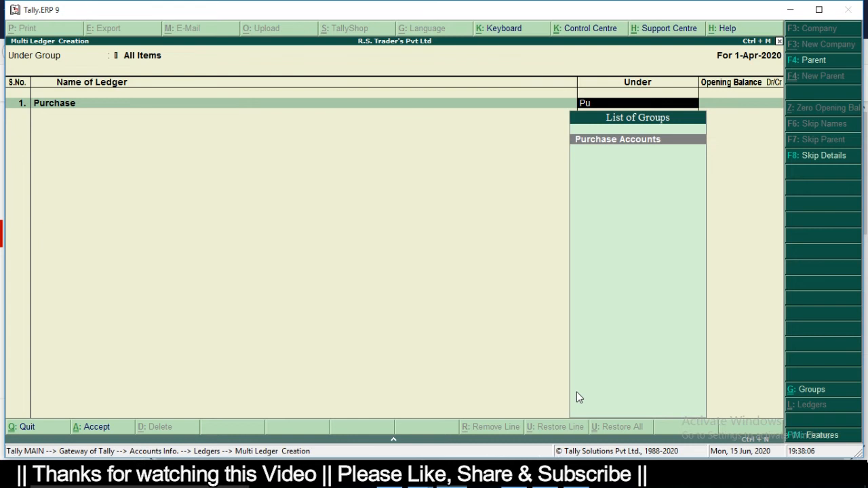
key("Return")
key("Return")
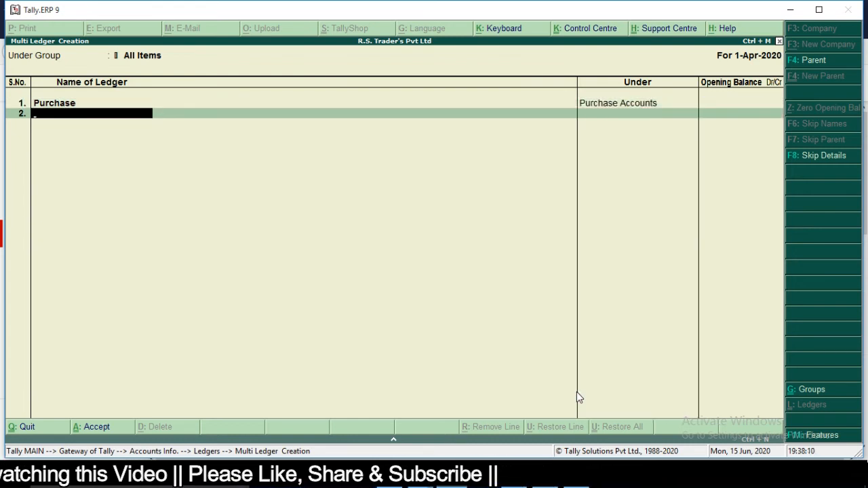
type("Sales")
key("Return")
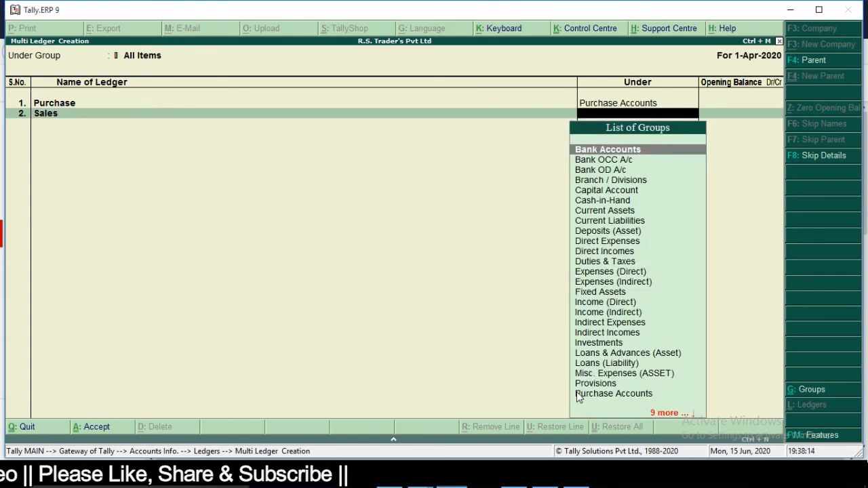
type("Sa")
key("Return")
key("Return")
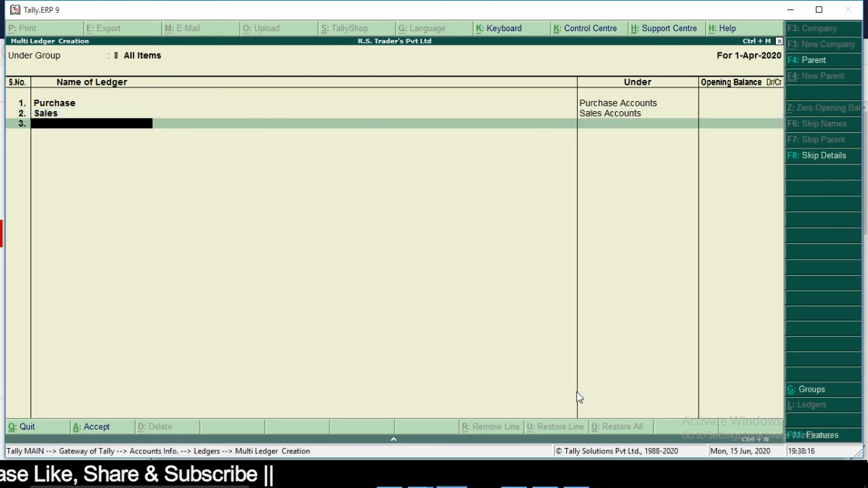
Step: Add ledger S.C under Sundry Creditors and S.D under Sundry Debtors
type("S.c")
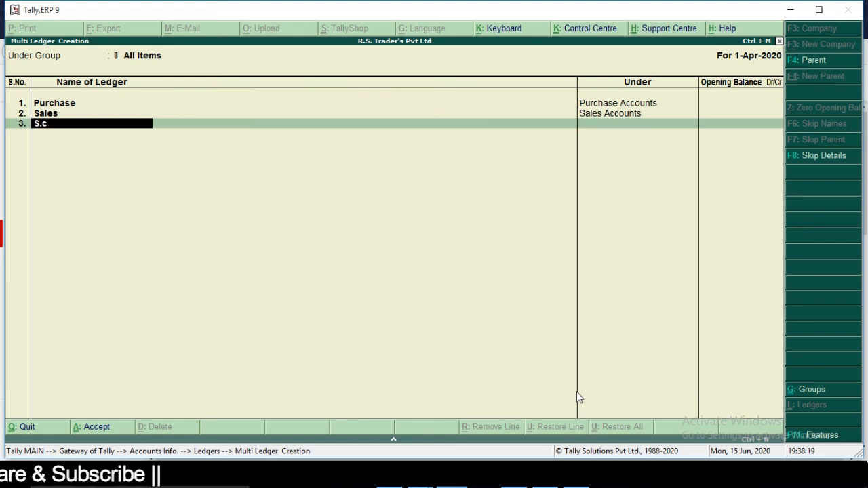
key("Return")
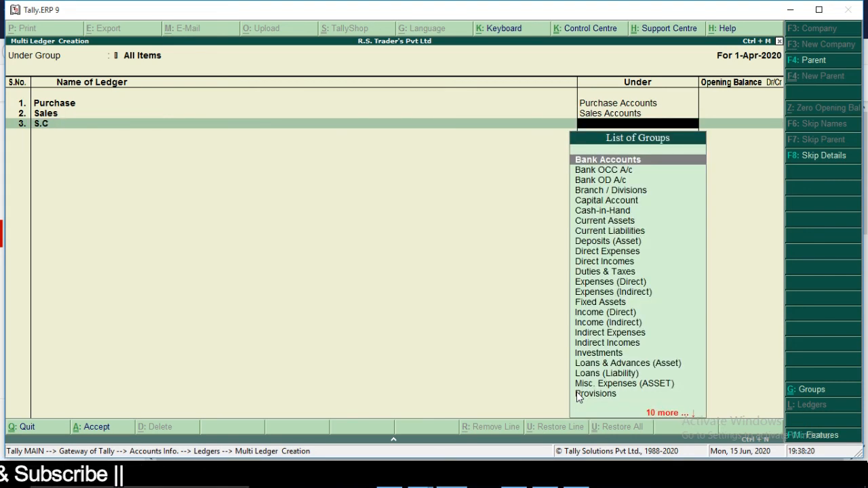
type("S")
key("Up")
key("Up")
key("Return")
key("Return")
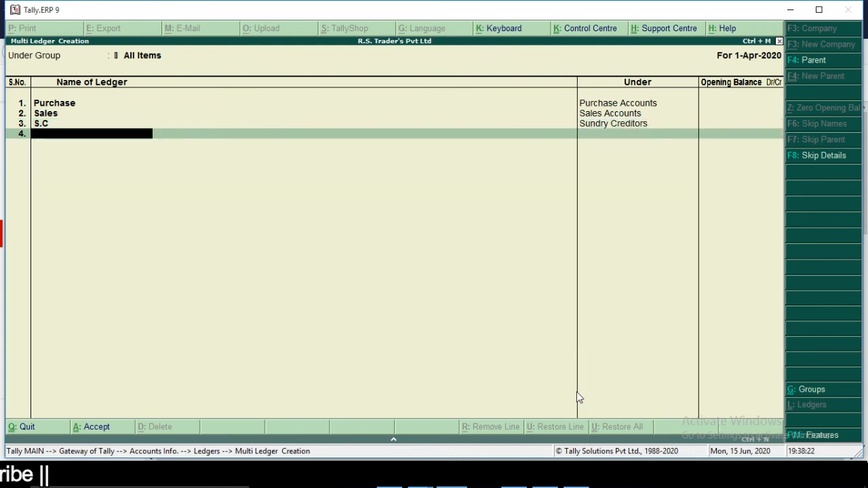
type("S.d")
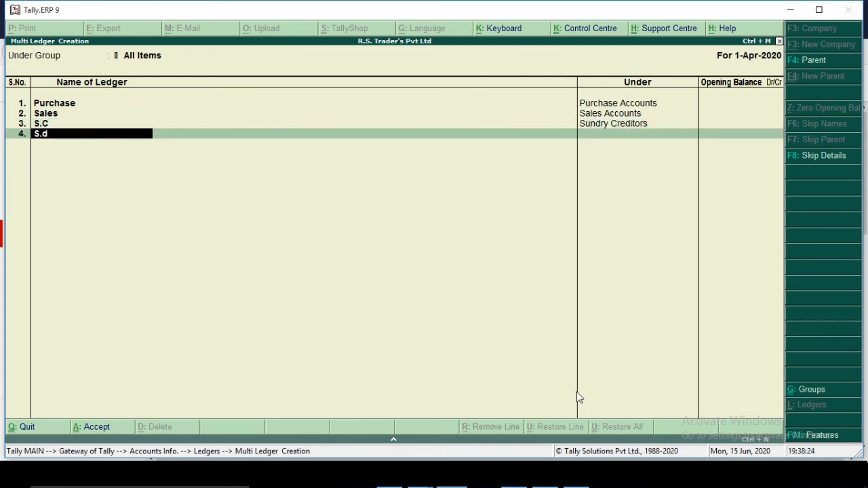
key("Return")
type("S")
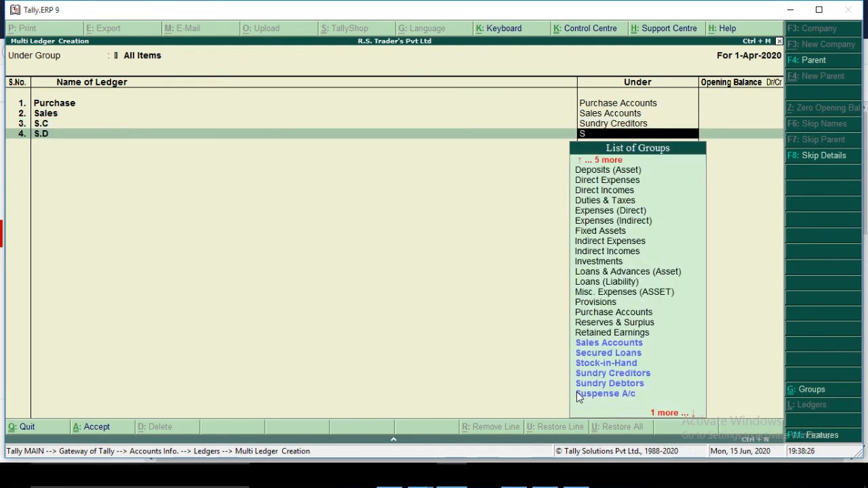
key("Up")
key("Return")
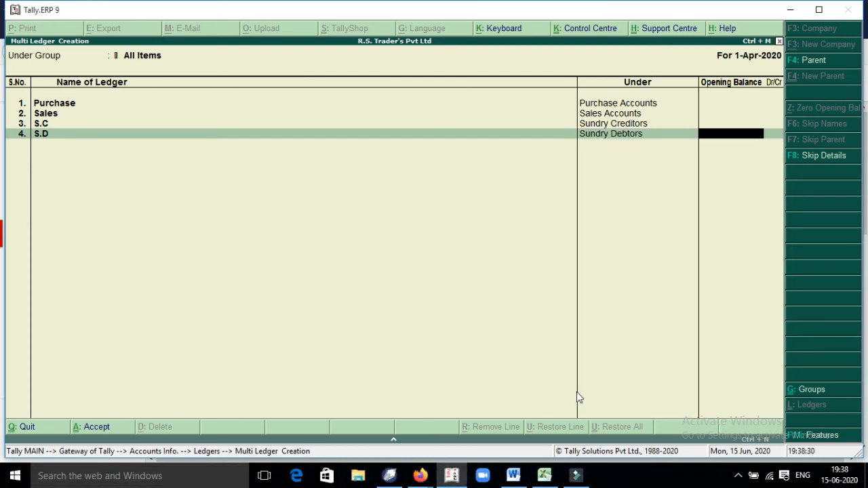
key("Return")
Step: Add Salary under Indirect Expenses and a Rent ledger, selecting Indirect Incomes for it
type("Sa")
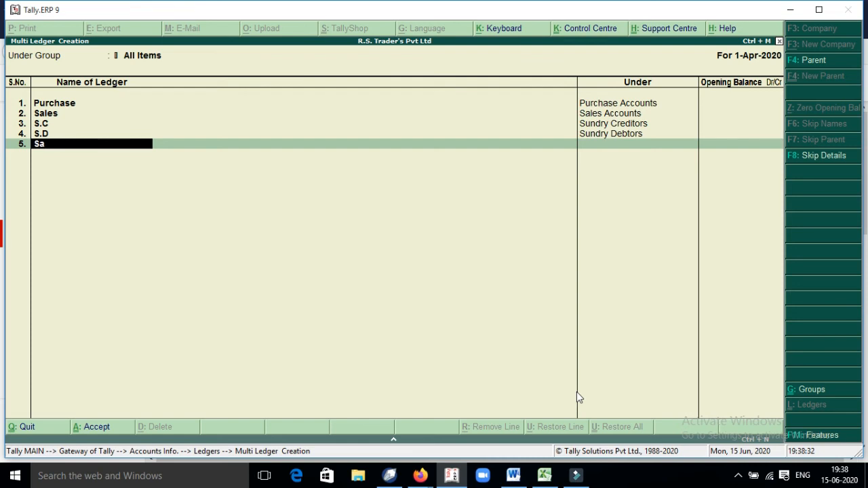
type("lary")
key("Return")
type("E")
key("Down")
key("Return")
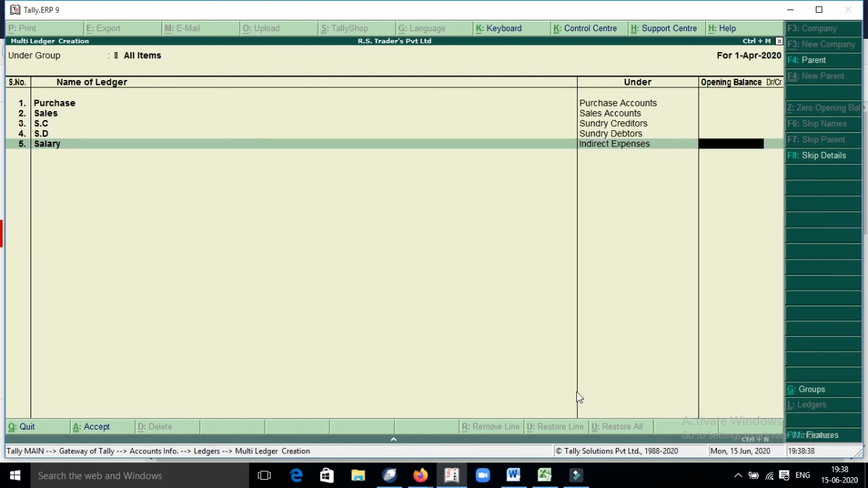
key("Return")
type("Rent")
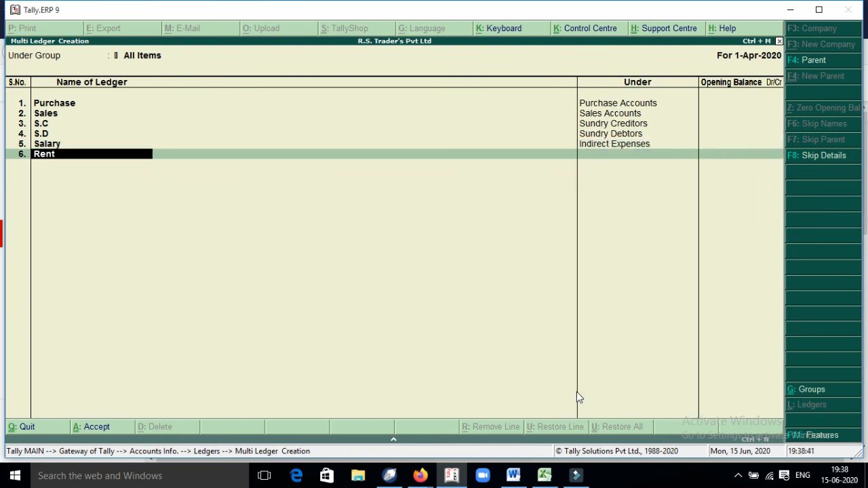
key("Return")
type("I")
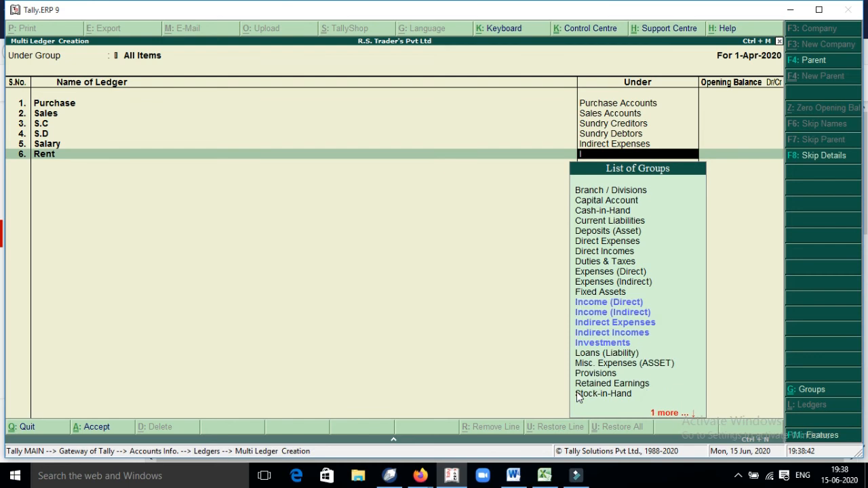
key("Up")
key("Up")
Step: Put Rent under Indirect Incomes, save the ledgers, and return to the Gateway
key("Return")
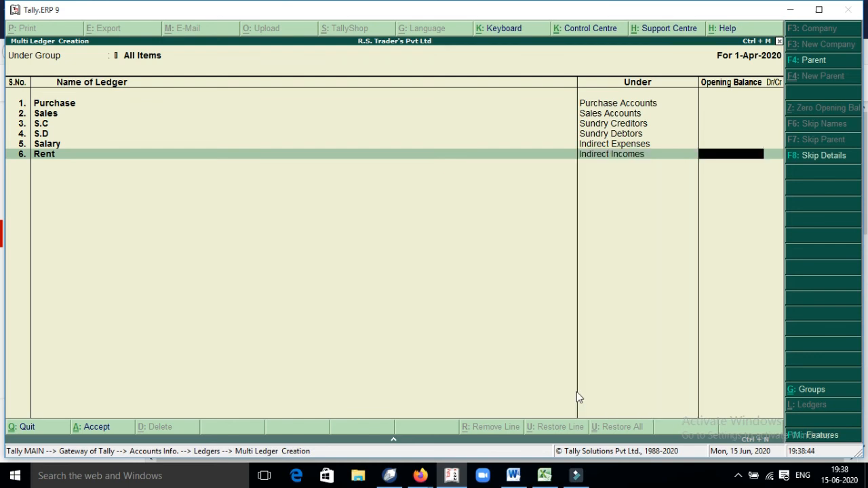
key("Return")
key("Return")
key("Return")
key("Return")
key("Escape")
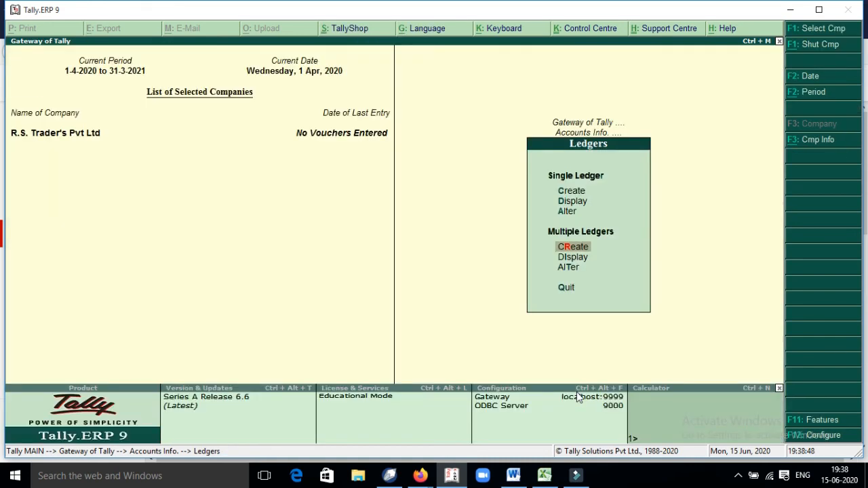
key("Escape")
key("Escape")
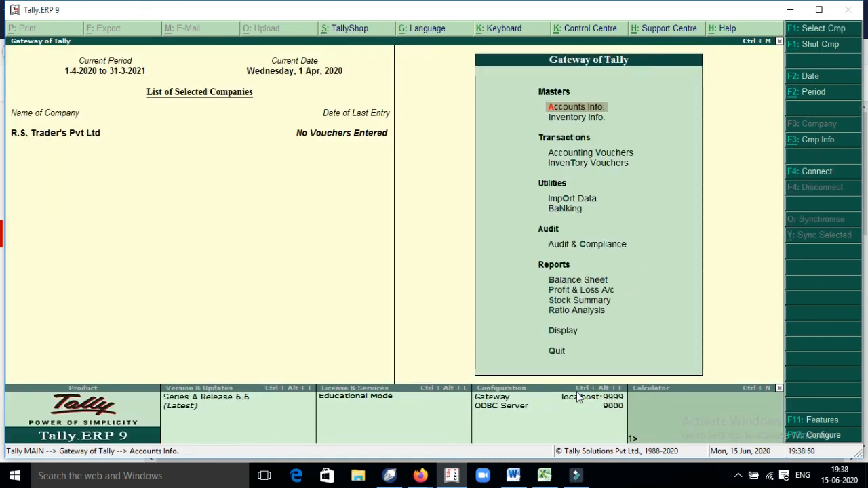
Step: Shut and reopen R.S. Trader's Pvt Ltd, logging in as Data Entry user a
key("alt+F1")
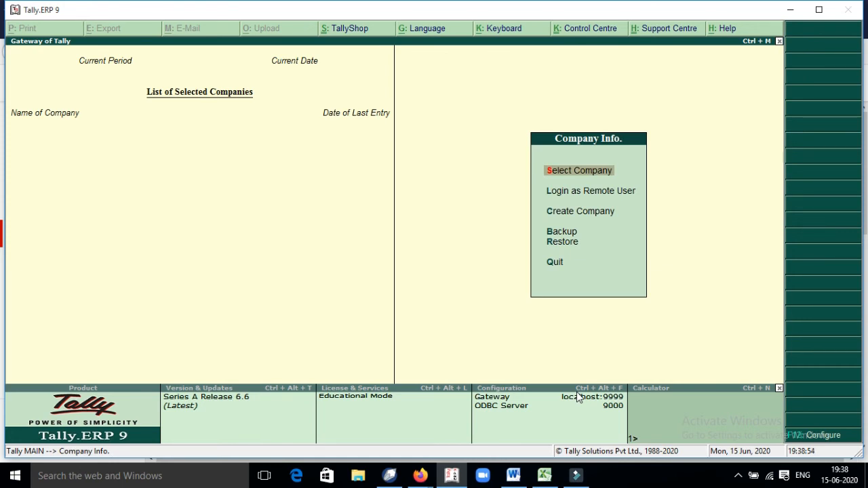
key("Return")
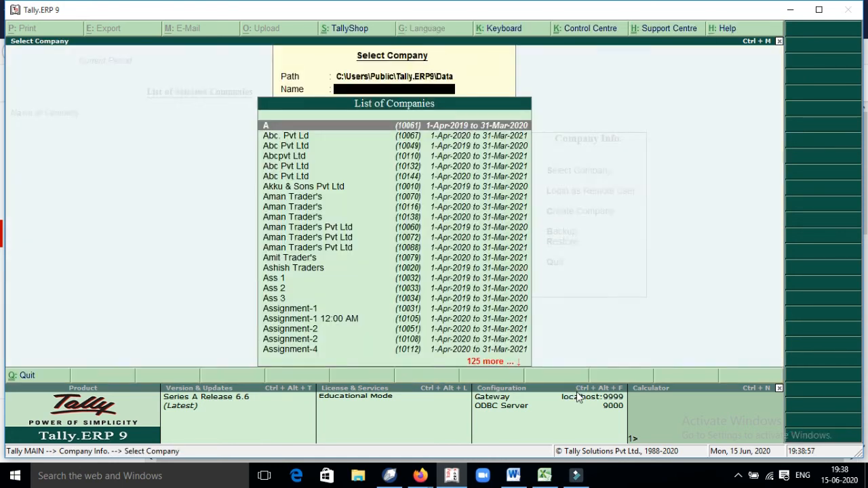
type("Rs")
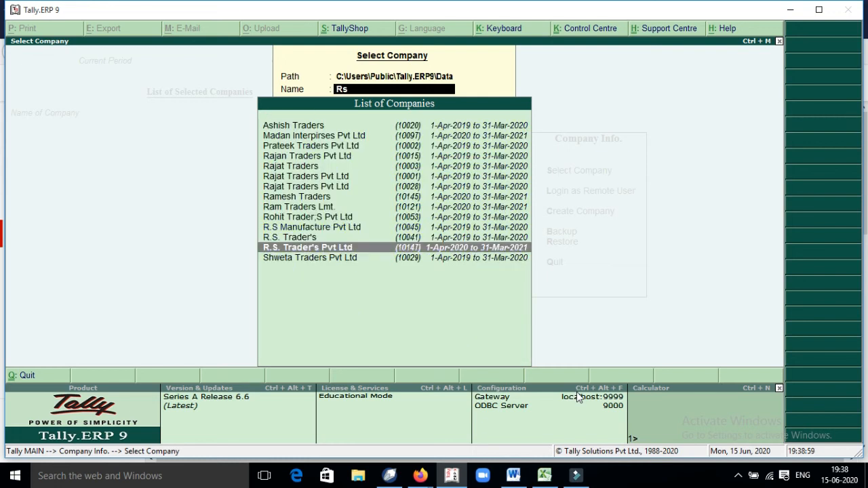
key("Return")
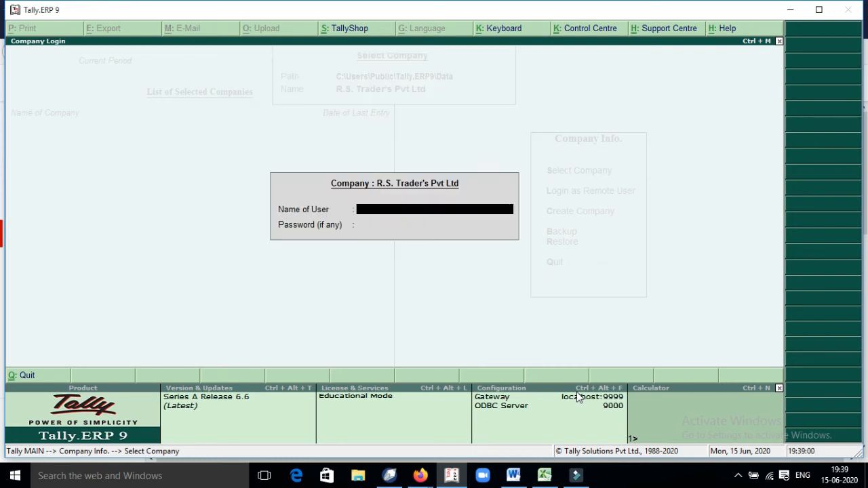
type("a")
key("Return")
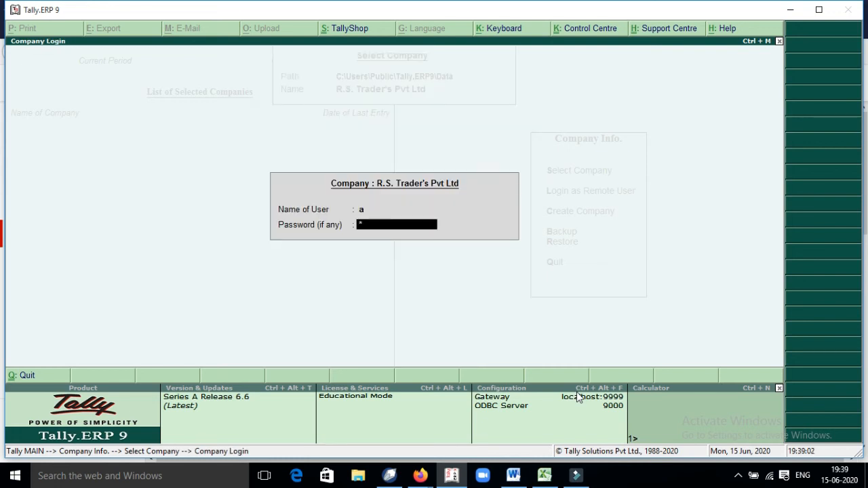
key("Return")
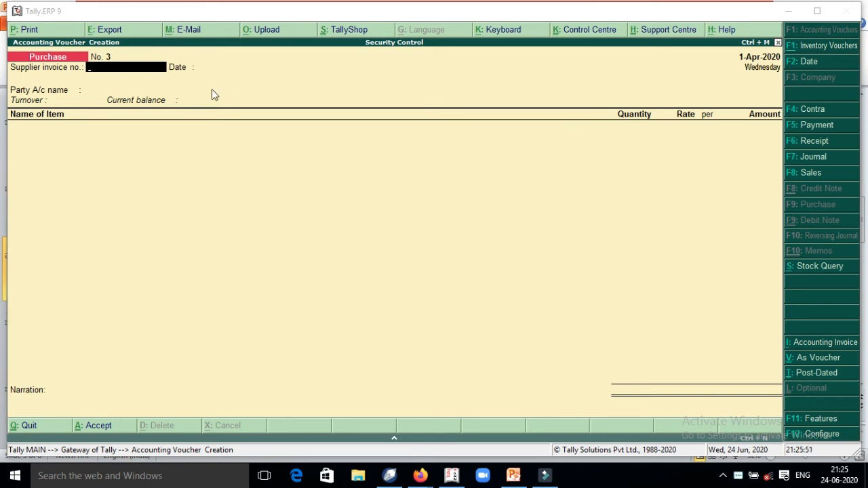
Step: Enter supplier invoice number 123, keep date 1-Apr-2020 and select the supplier as party
left_click(147, 71)
type("13")
key("BackSpace")
type("23")
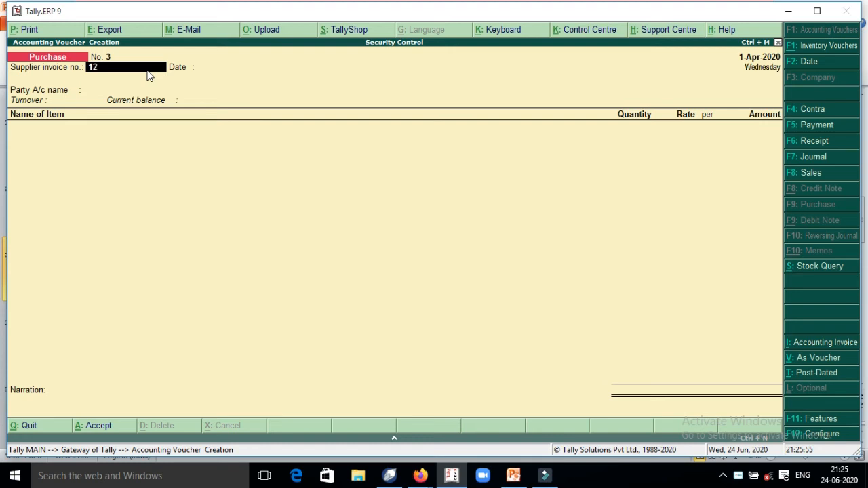
key("Return")
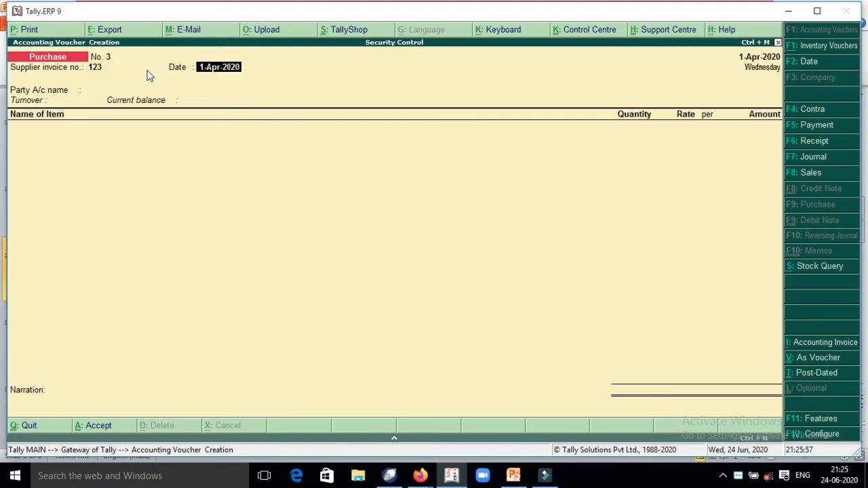
key("Return")
key("Down")
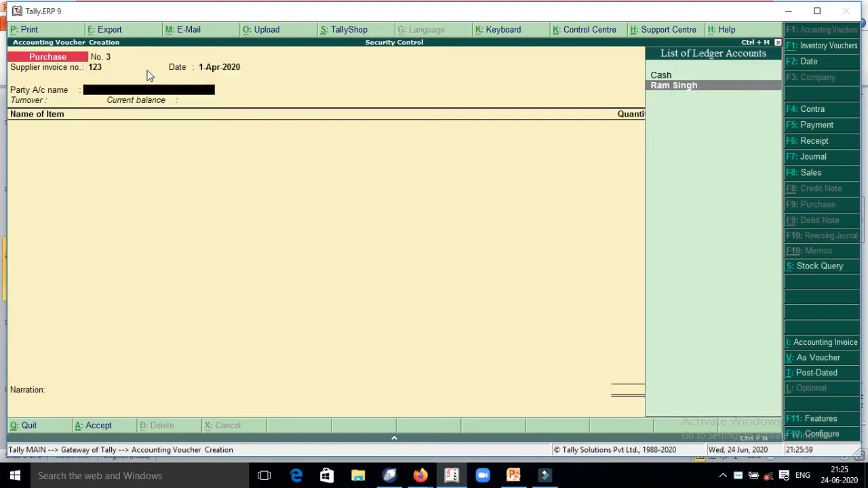
key("Return")
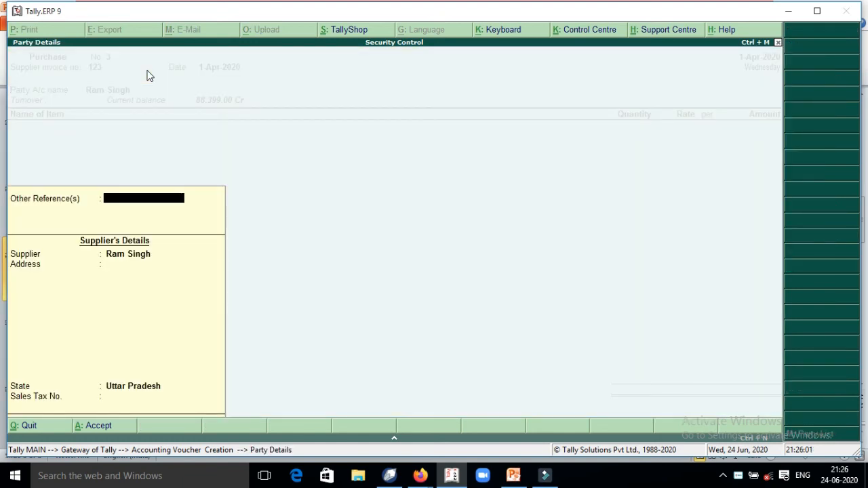
key("Return")
key("Return")
key("Return")
key("Return")
key("Return")
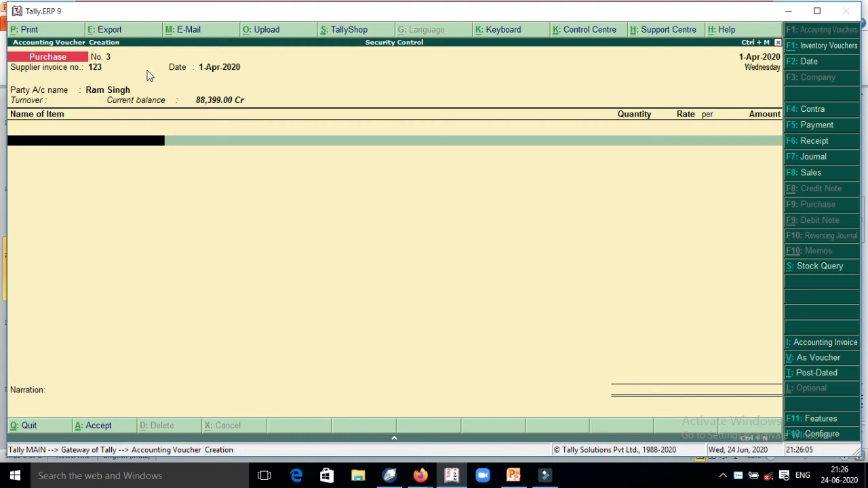
Step: In accounting invoice mode, charge 1,00,000 to the Purchase ledger and save voucher No. 3
key("alt+i")
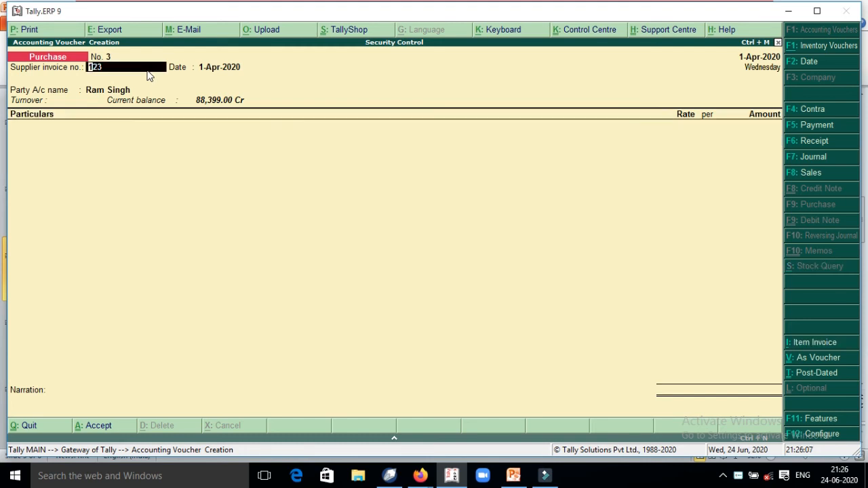
key("Return")
key("Return")
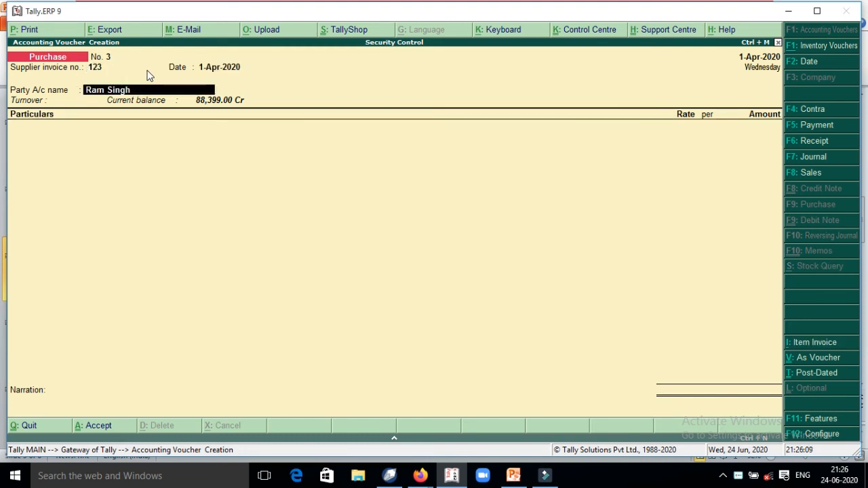
key("Return")
key("Return")
key("Return")
key("Return")
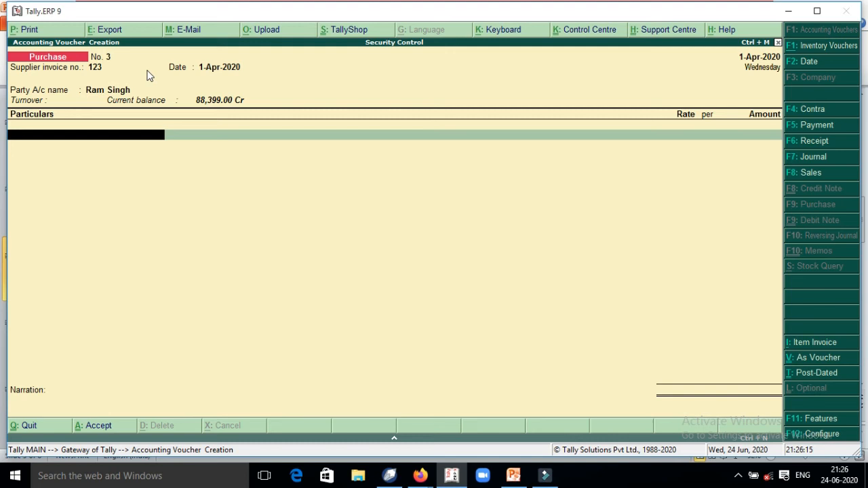
type("P")
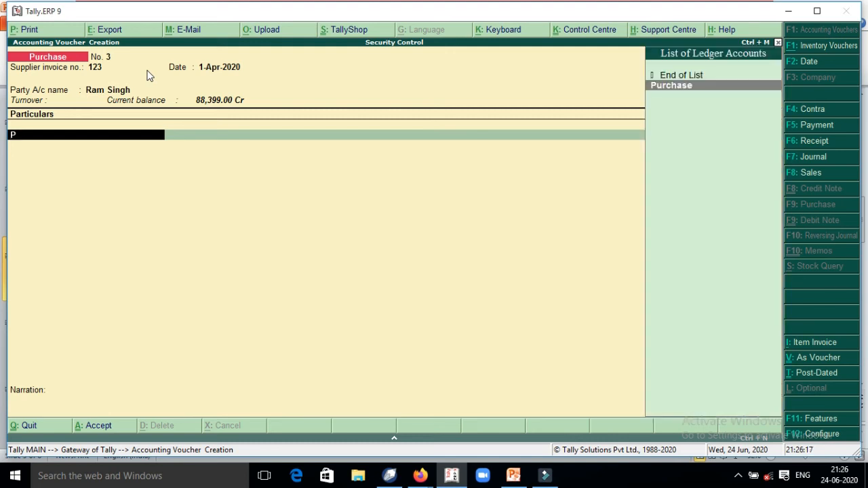
key("Return")
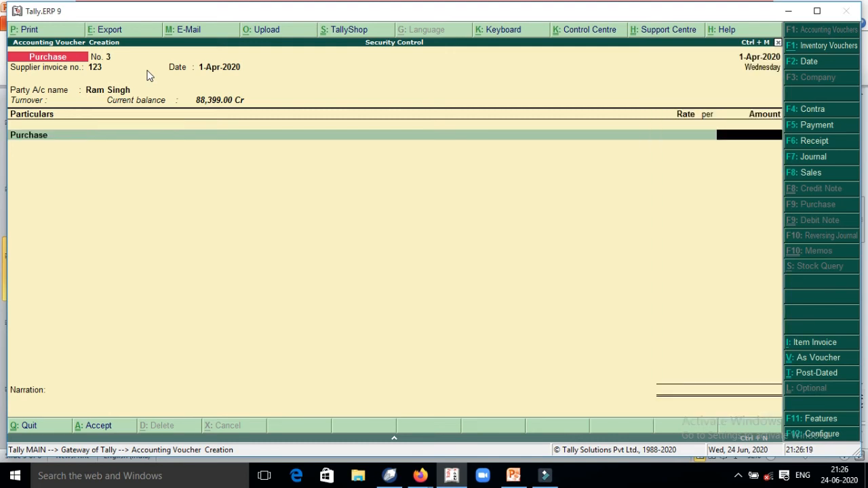
type("100000")
key("Return")
key("Return")
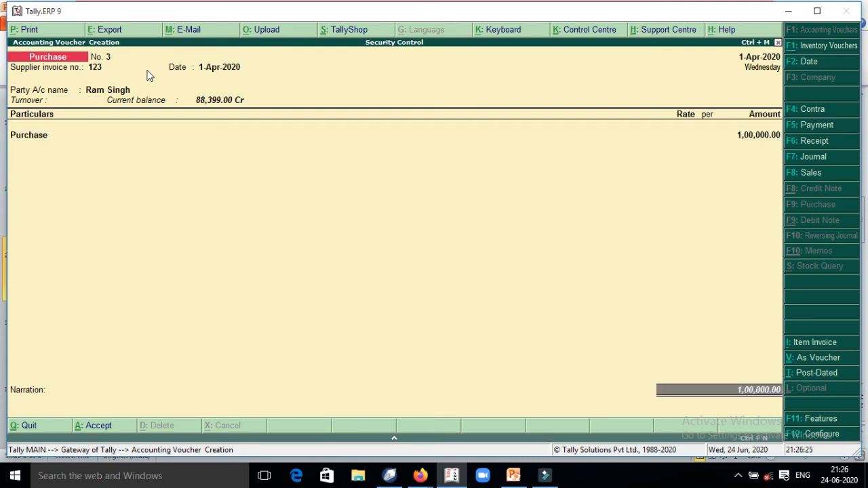
key("Return")
key("Return")
key("Return")
key("Return")
key("Return")
key("Return")
key("Return")
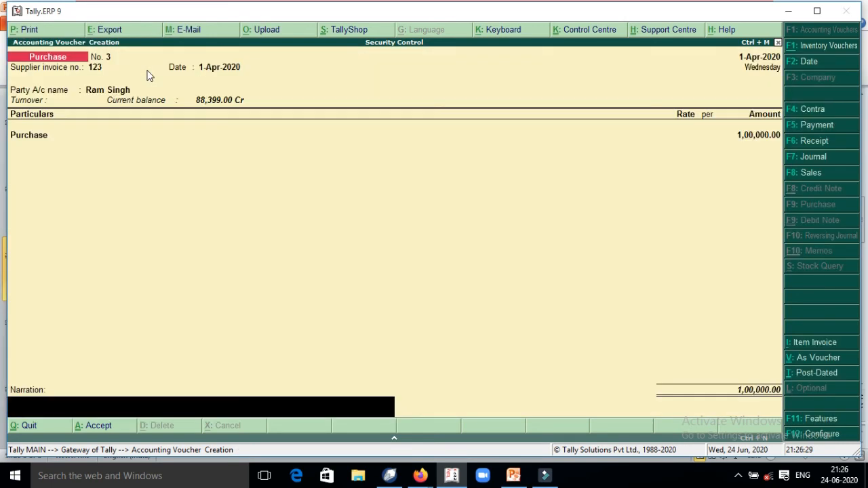
key("Return")
key("Return")
key("Escape")
key("Return")
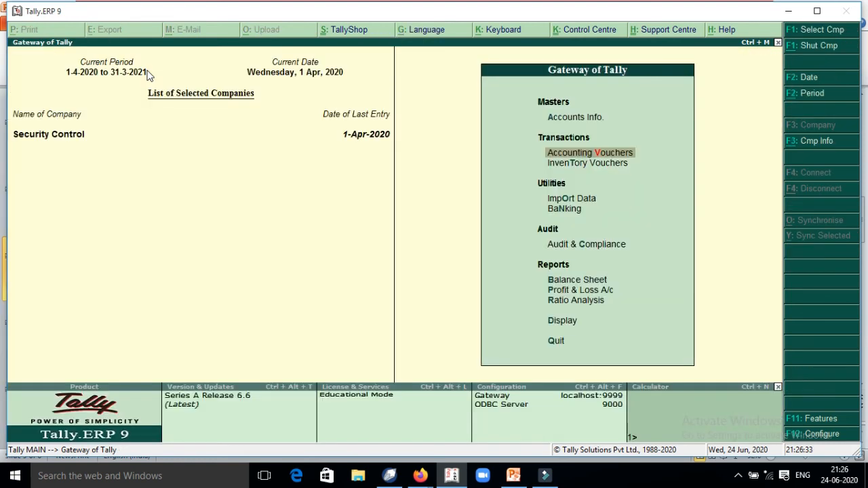
Step: Shut the Security Control company and select it again from the company list
key("alt+F1")
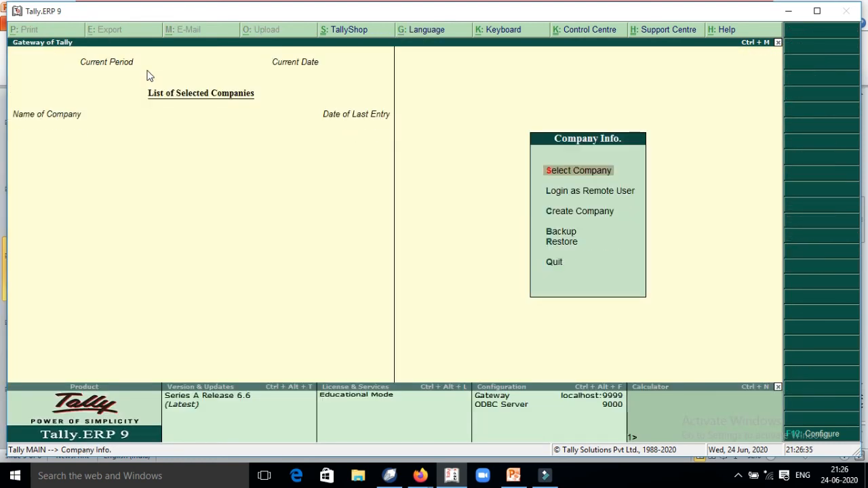
key("Return")
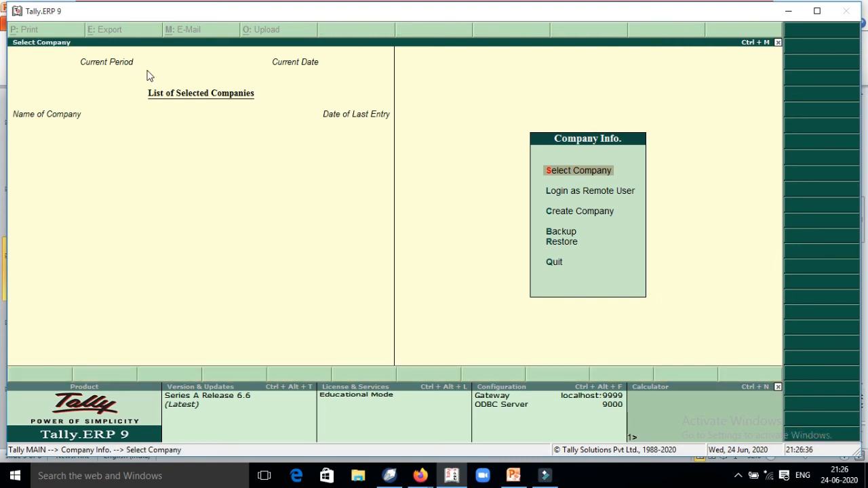
type("E")
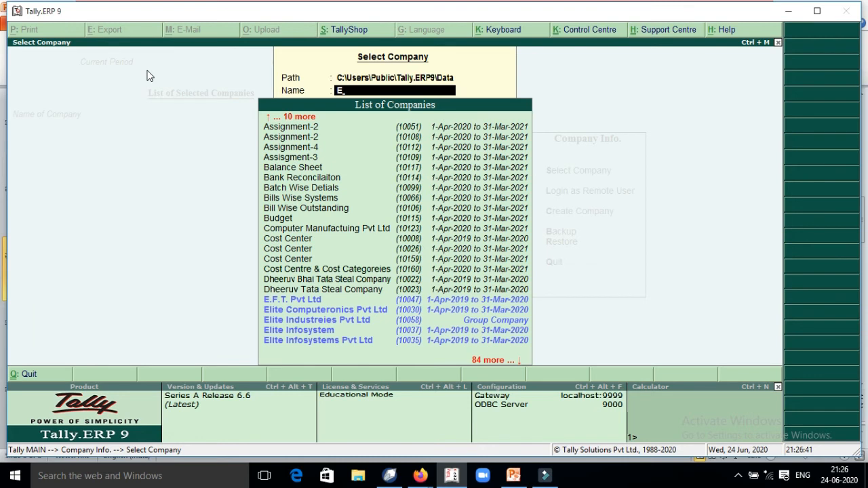
key("BackSpace")
type("Se")
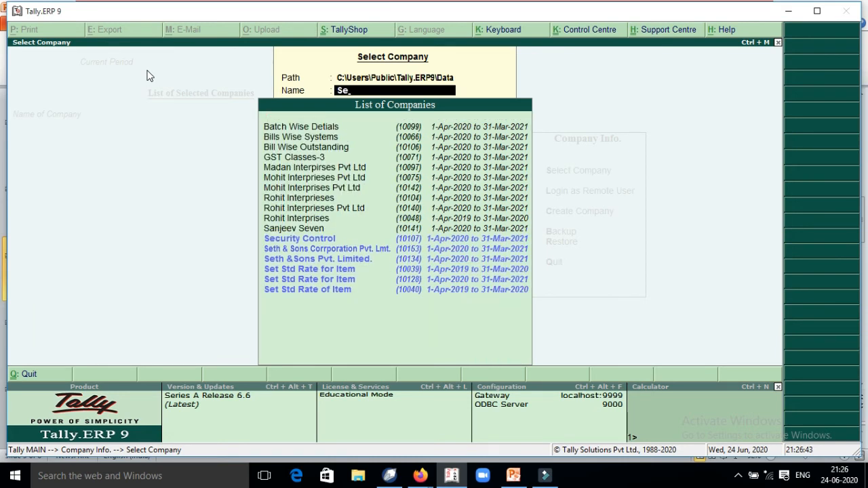
key("Up")
key("Up")
key("Up")
key("Up")
key("Up")
key("Up")
key("Return")
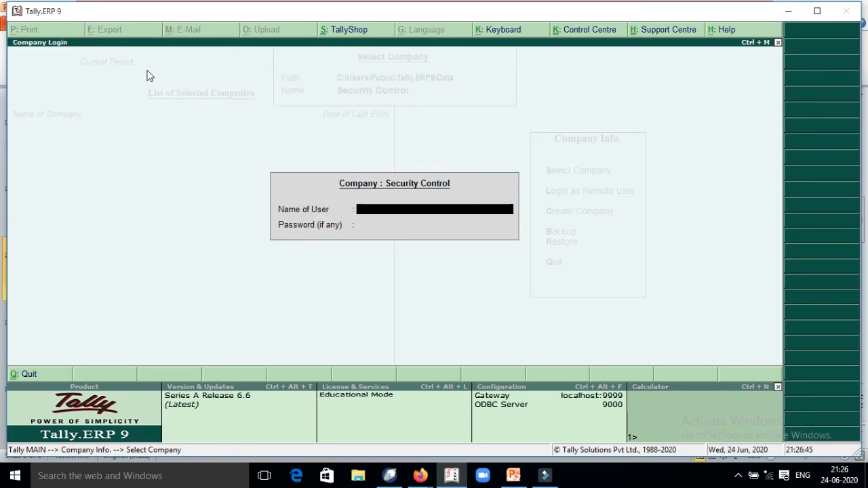
Step: Log in as user b with that user's password
type("b")
key("Return")
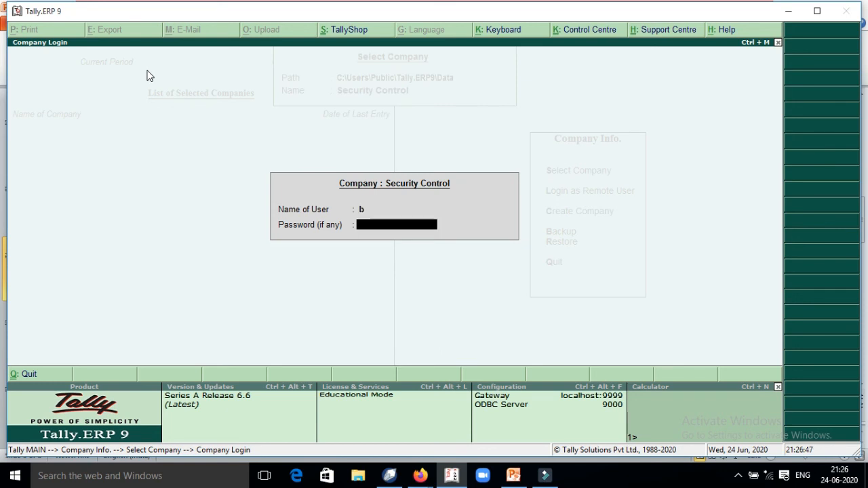
type("b")
key("Return")
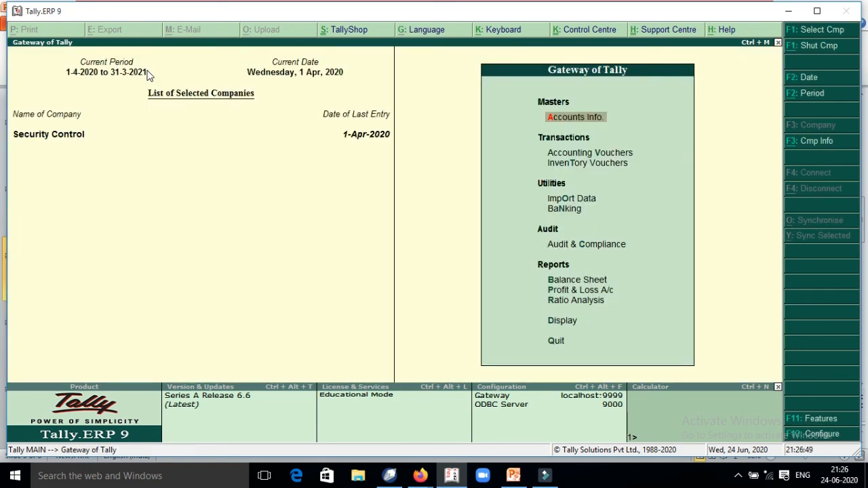
Step: Start a Sales voucher with Cash as the party account
key("v")
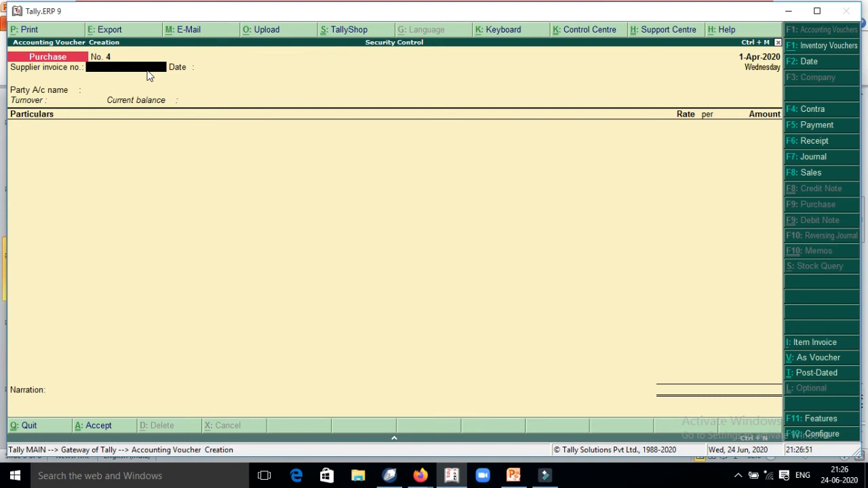
key("F8")
key("Return")
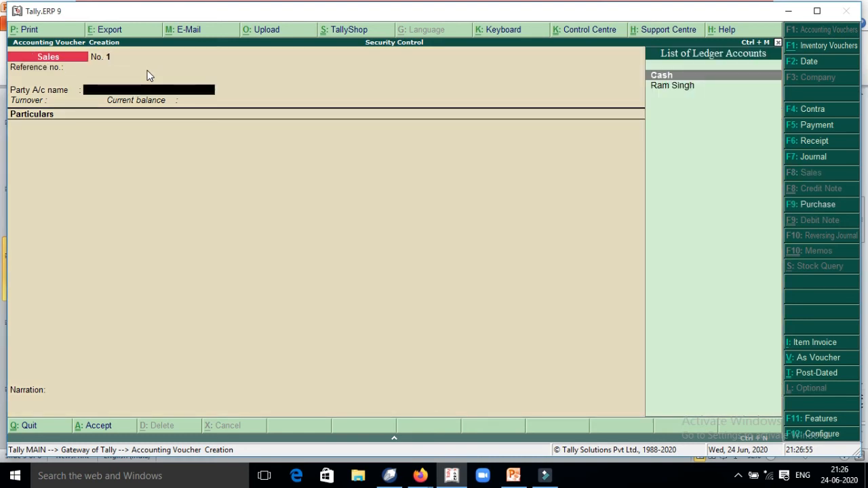
key("Return")
key("ctrl+a")
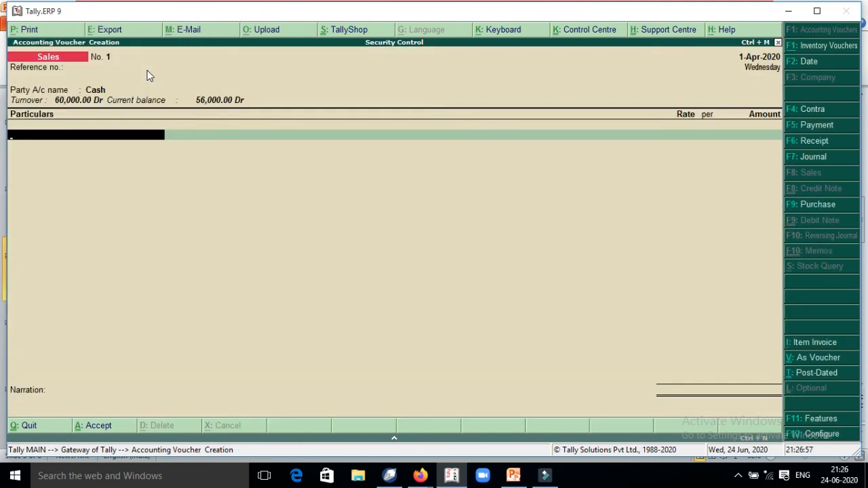
Step: Create a new ledger named Sale under Sales Accounts
type("S")
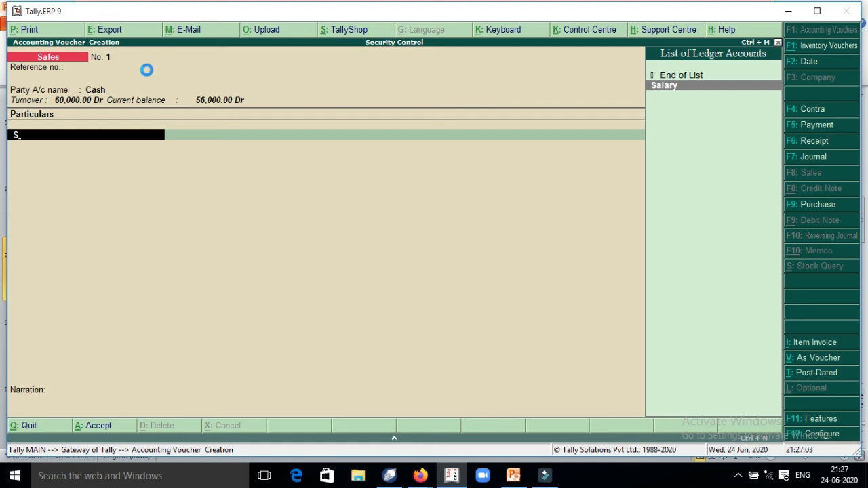
key("alt+c")
type("S")
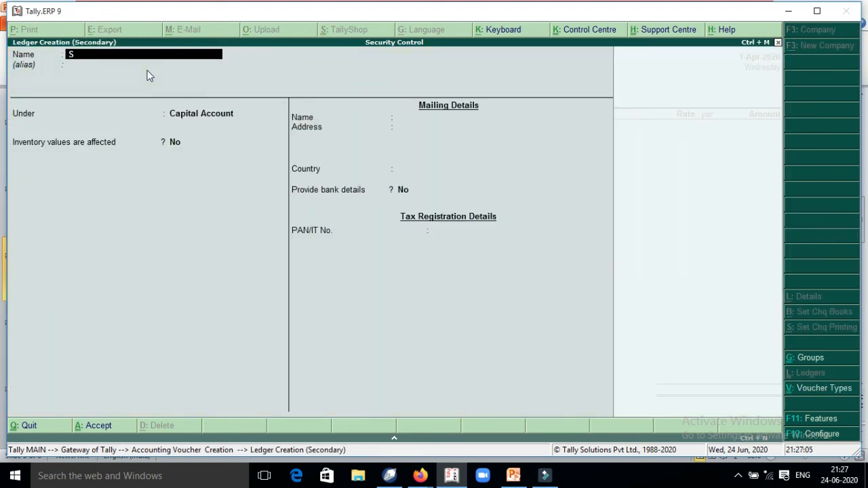
type("ale")
key("Return")
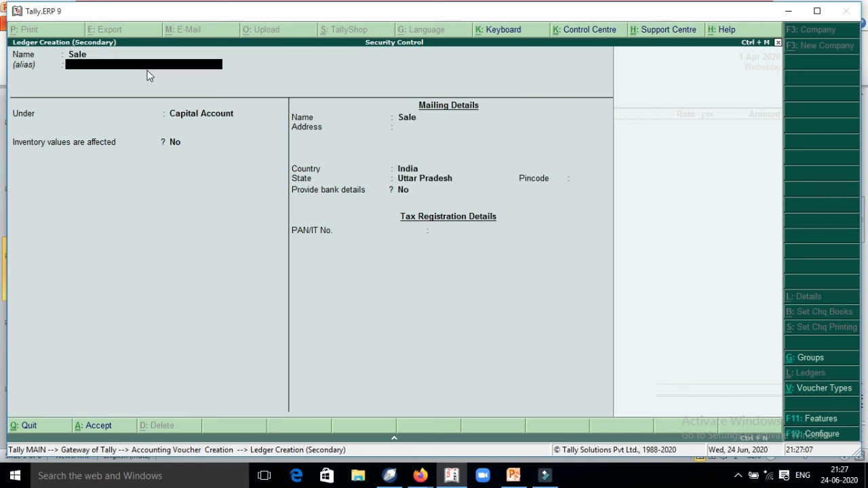
key("Return")
type("Sa")
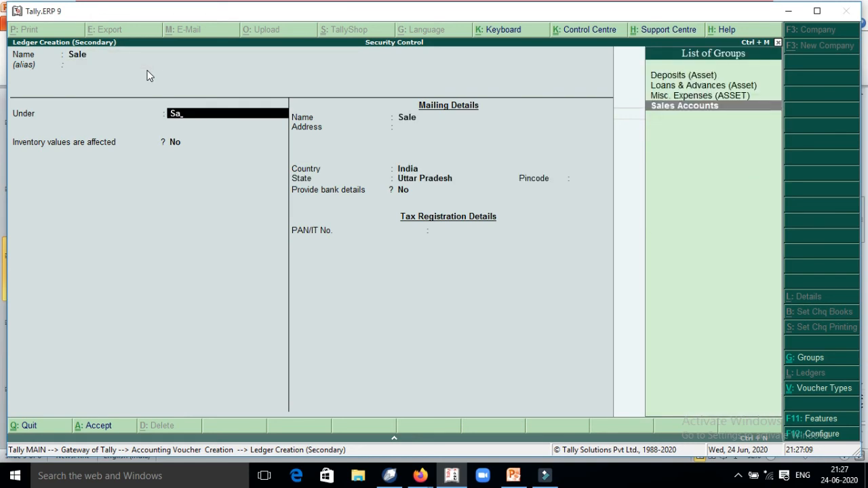
key("Return")
key("Return")
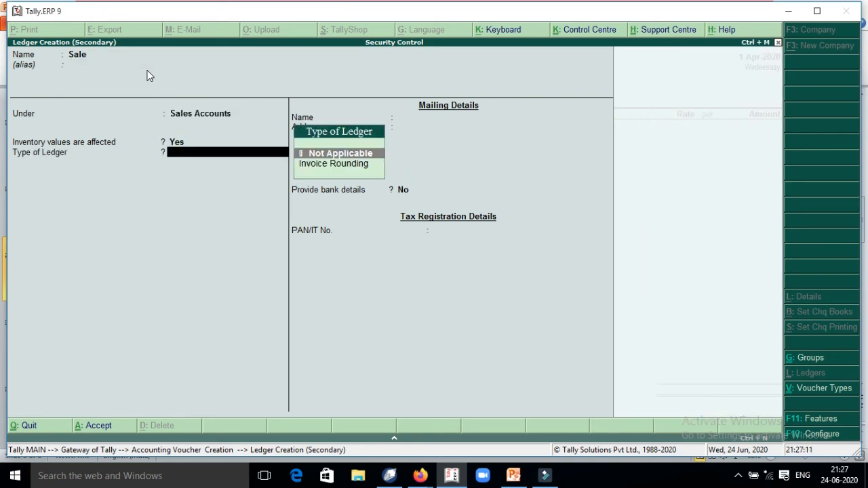
key("Return")
key("ctrl+a")
Step: Enter the sale amount 1,50,000 and save Sales voucher No. 1
type("50")
key("BackSpace")
key("BackSpace")
type("150000")
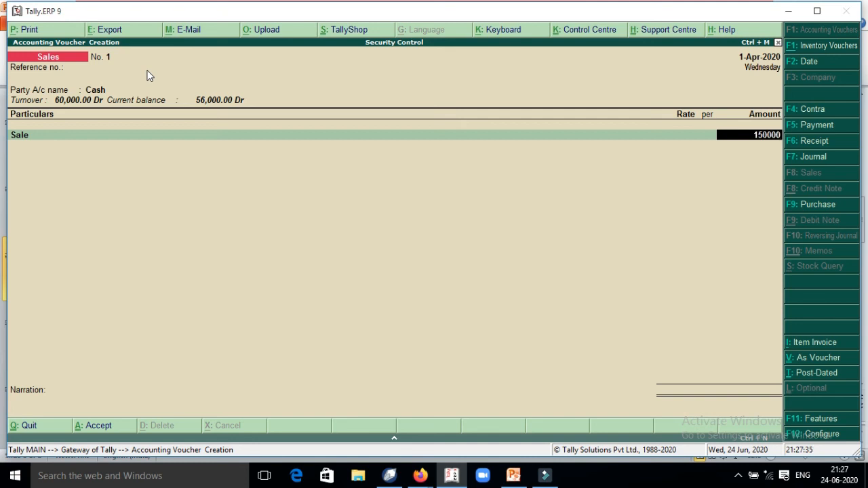
key("Return")
key("Return")
key("Return")
key("Return")
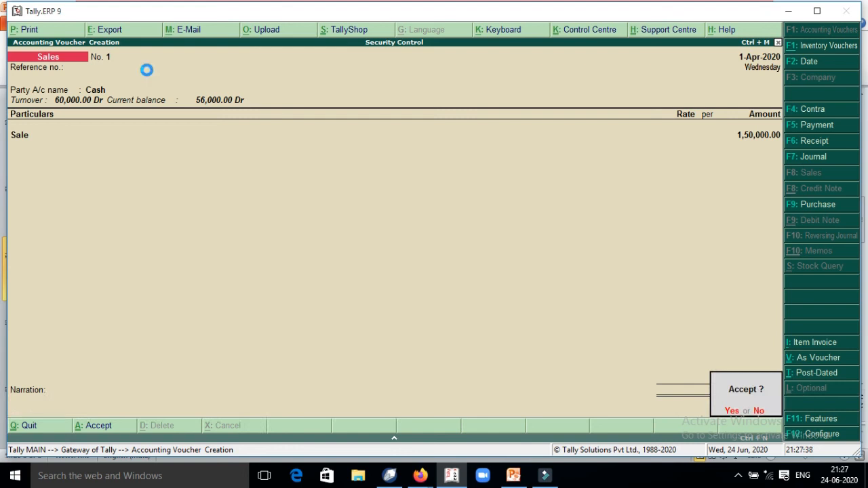
key("Return")
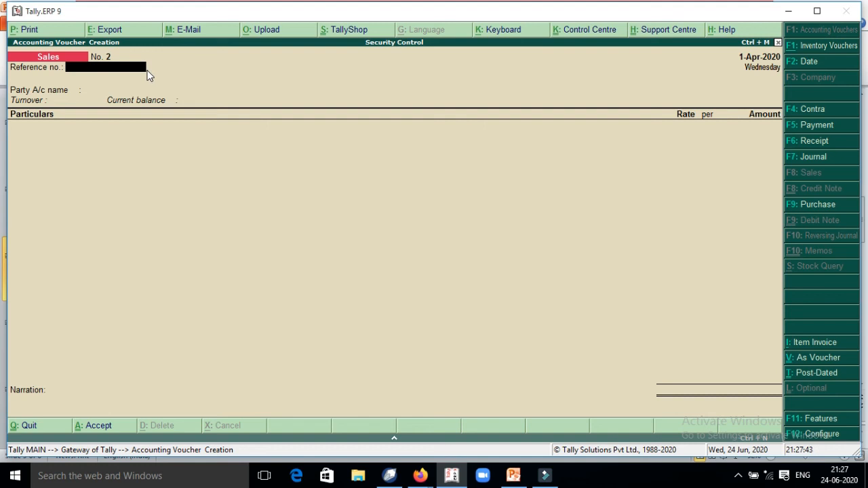
Step: Leave sales voucher entry and shut the Security Control company
key("Escape")
key("Return")
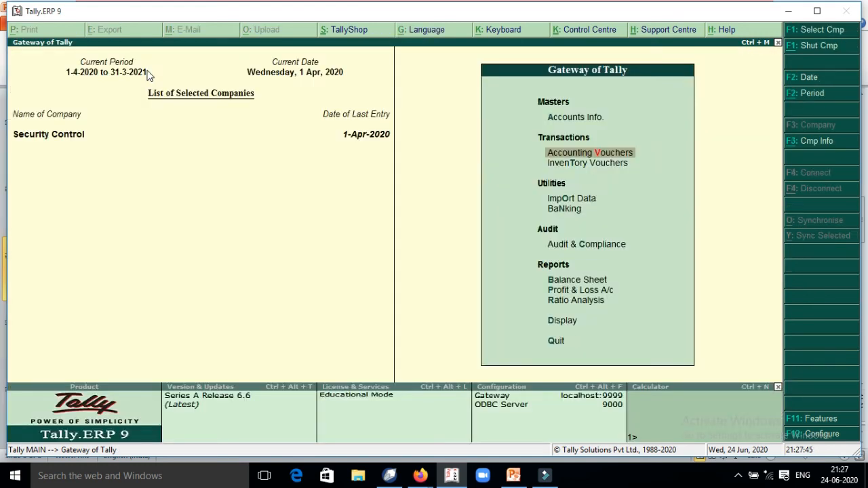
key("alt+F2")
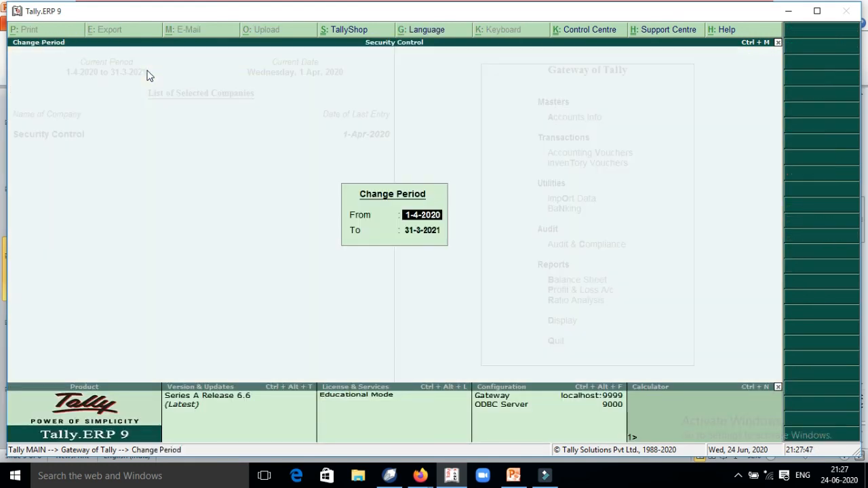
key("Escape")
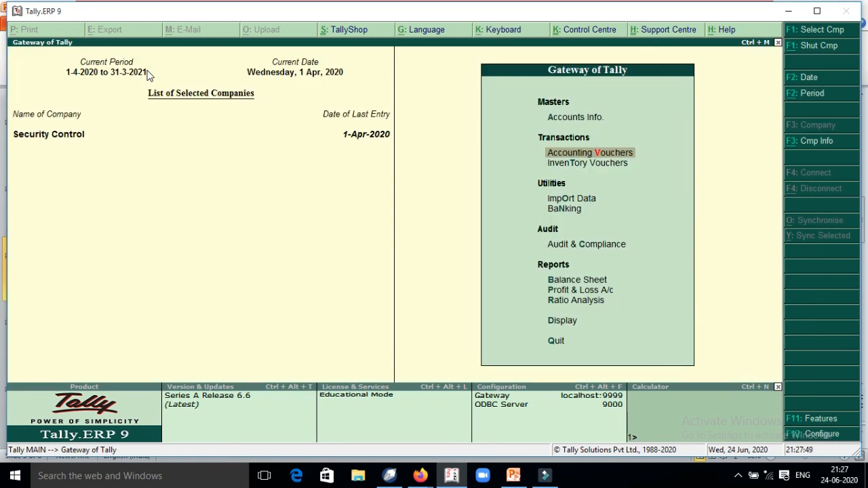
key("alt+F1")
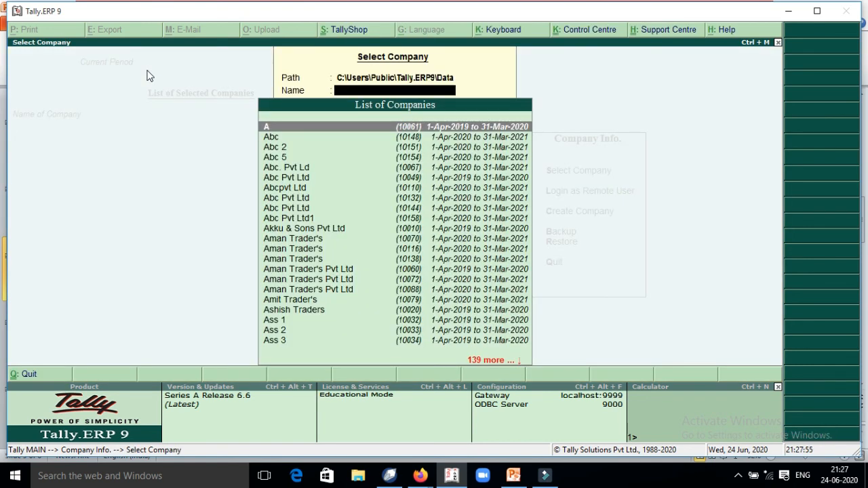
Step: Reopen Security Control and log in as user a
type("Sa")
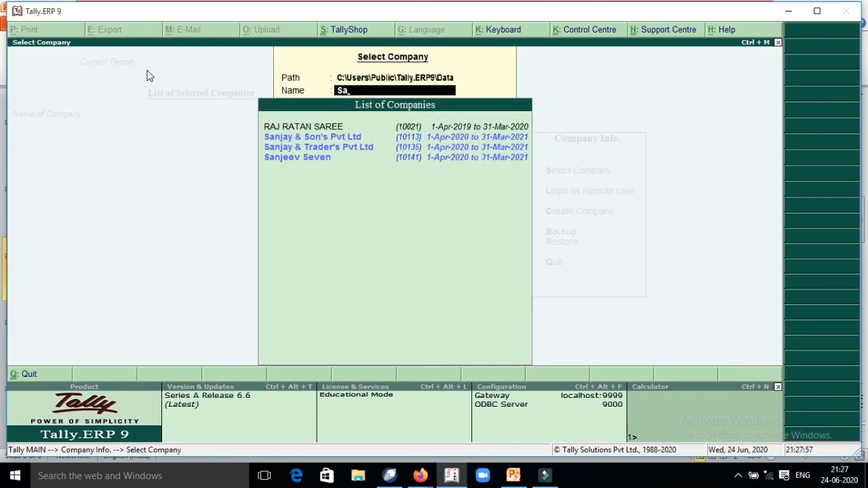
key("BackSpace")
type("ec")
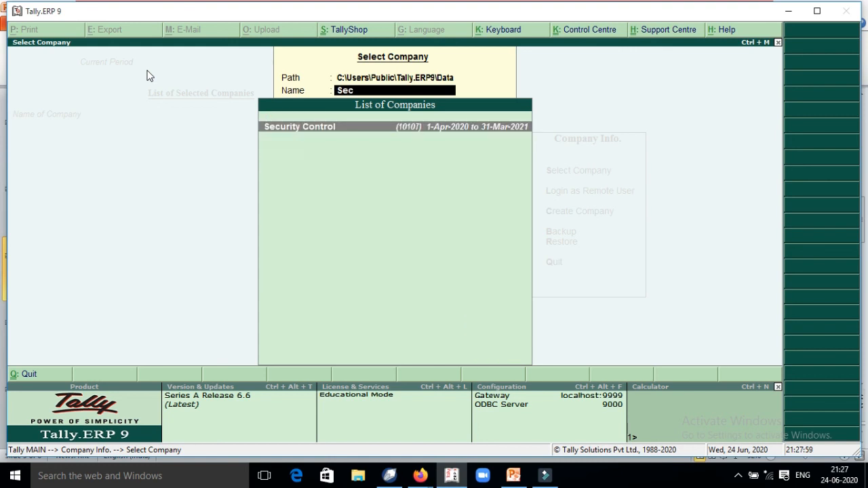
key("Return")
type("a")
key("Return")
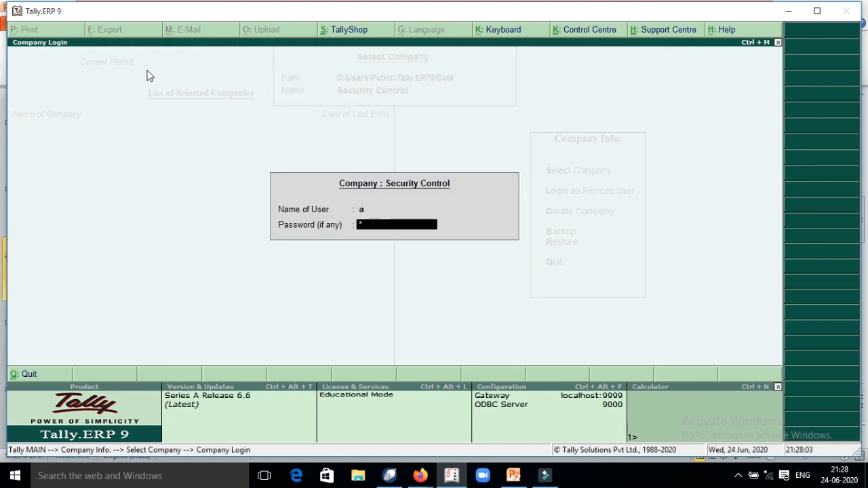
key("Return")
Step: Start a Payment voucher debiting the party ledger 80,000 against pending bill 123
key("v")
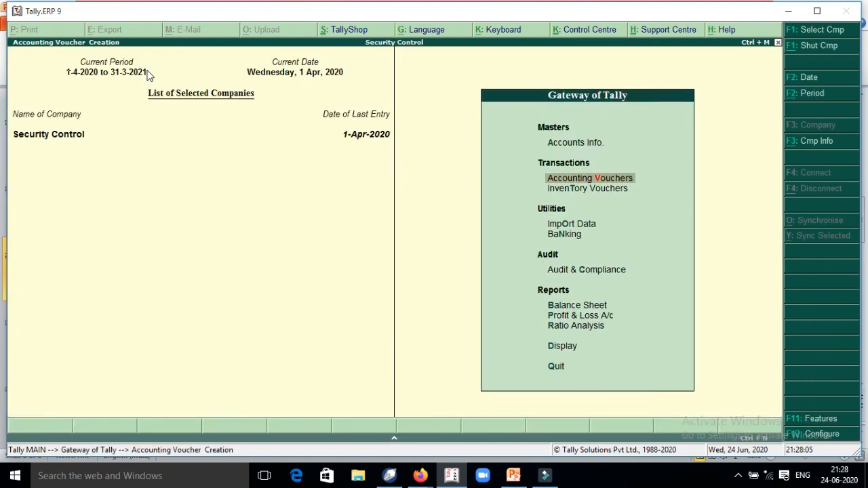
key("F5")
key("Down")
key("Down")
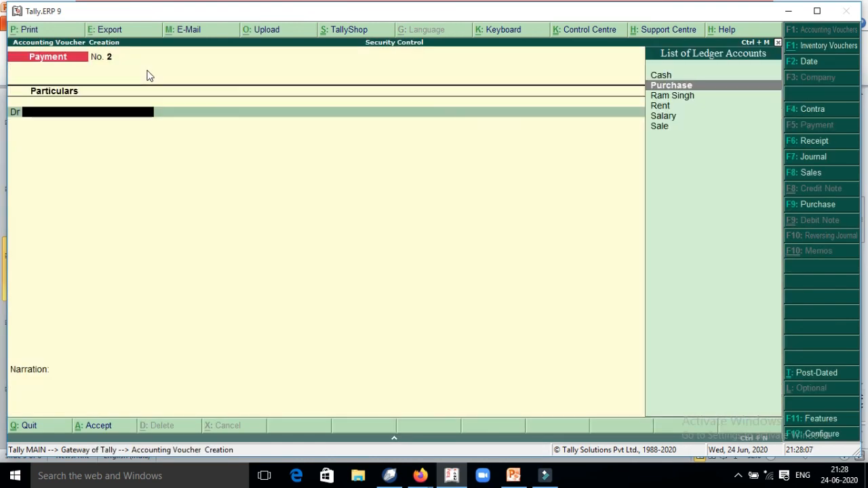
key("Return")
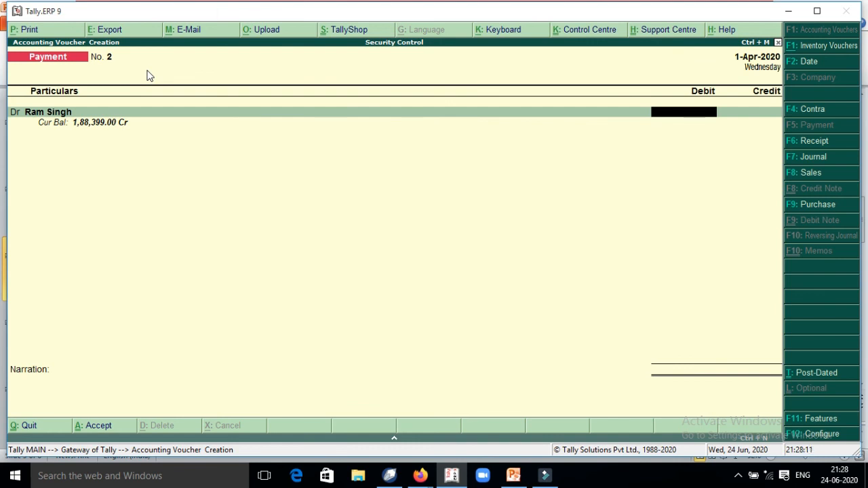
type("80,000")
key("Return")
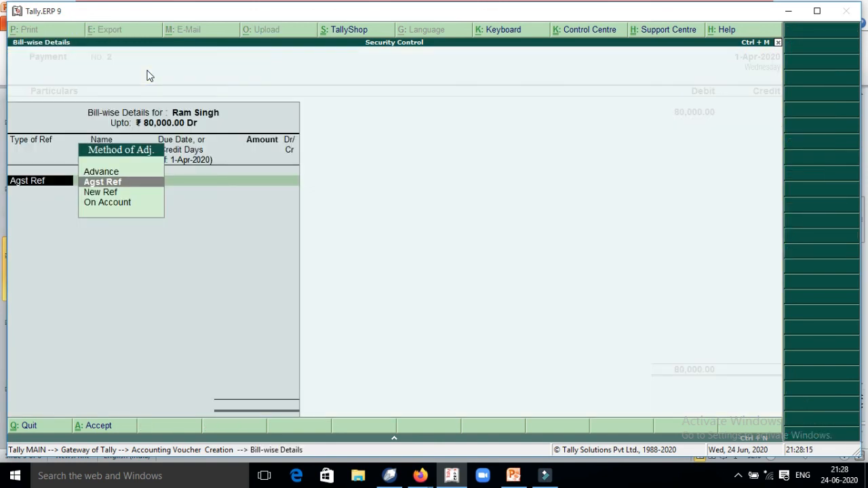
key("Return")
key("Down")
key("Return")
key("Return")
key("Return")
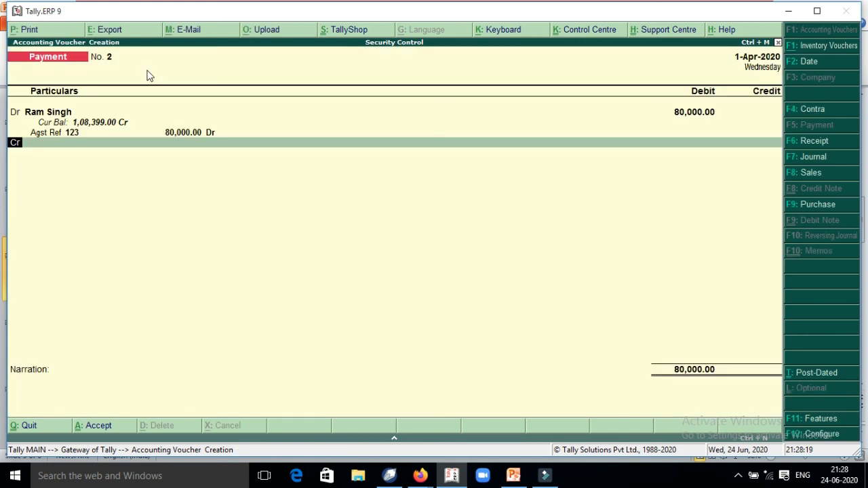
key("Return")
Step: Credit Cash for 80,000, save Payment voucher No. 2 and leave entry
type("c")
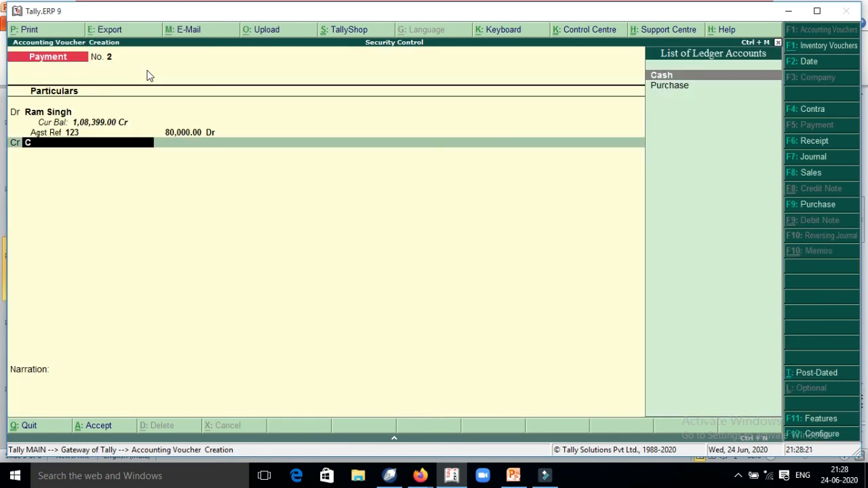
key("Return")
key("Return")
key("Return")
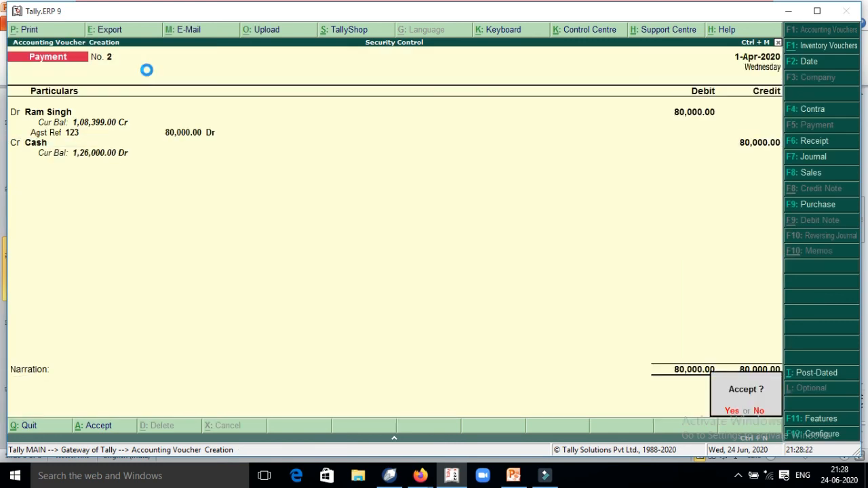
key("Return")
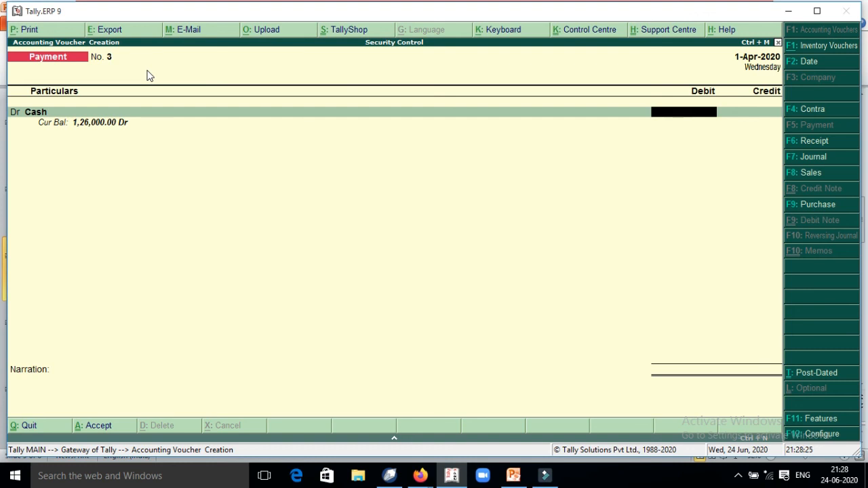
key("Escape")
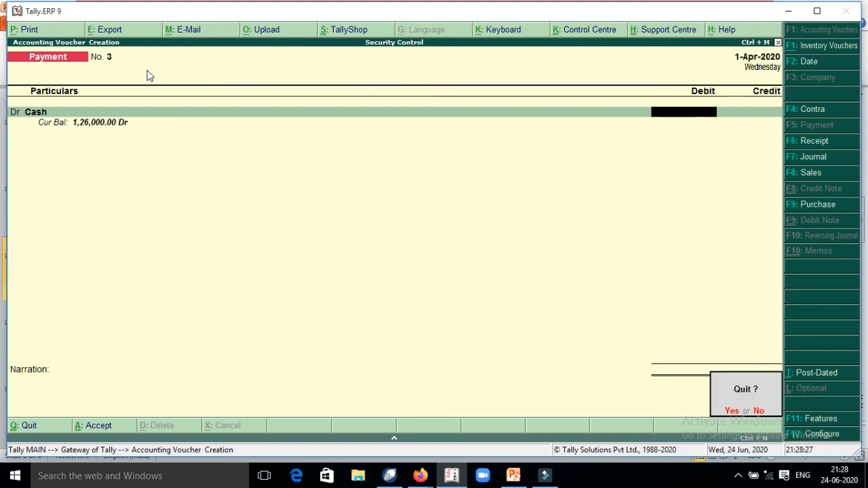
Step: Exit voucher entry, shut Security Control and select it again from the company list
key("Return")
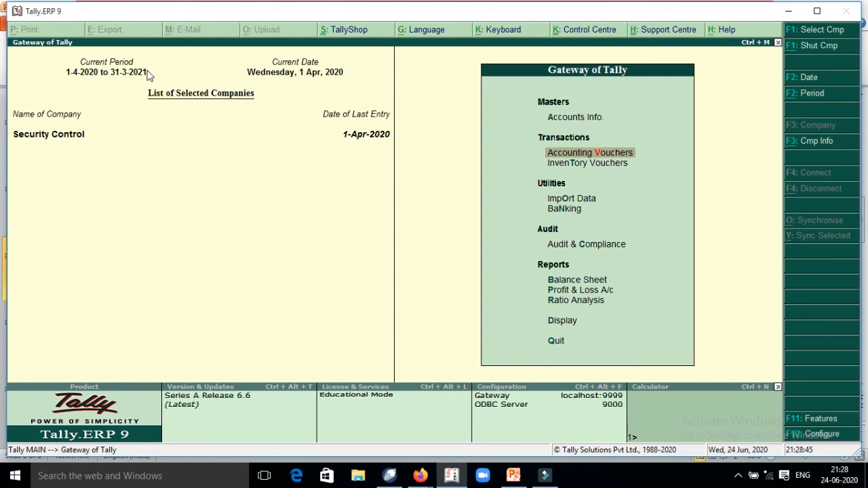
key("alt+F1")
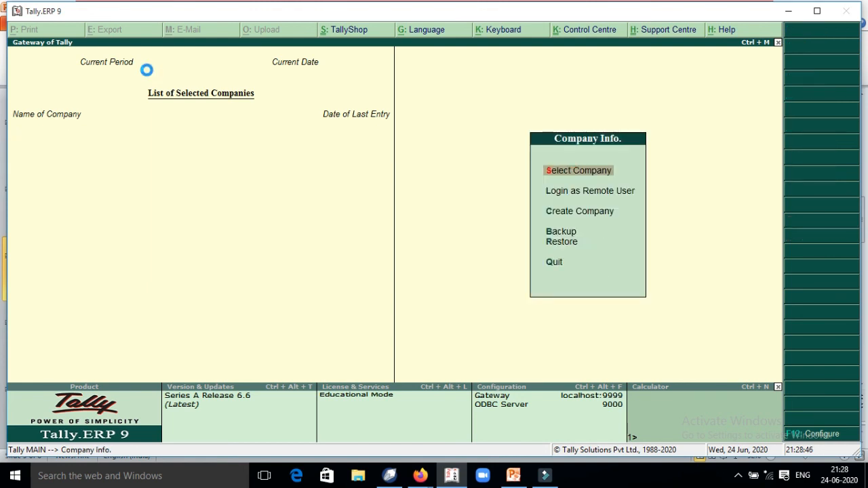
key("Return")
type("E")
key("Up")
key("Up")
key("Up")
key("Down")
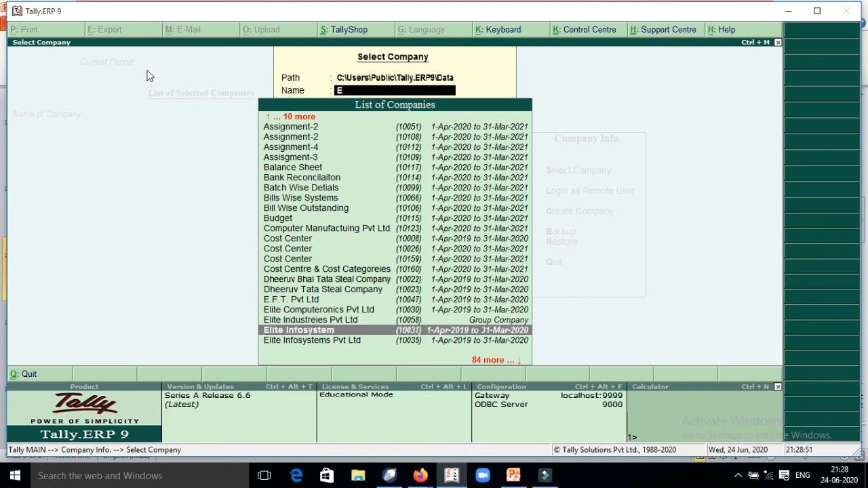
key("BackSpace")
type("Se")
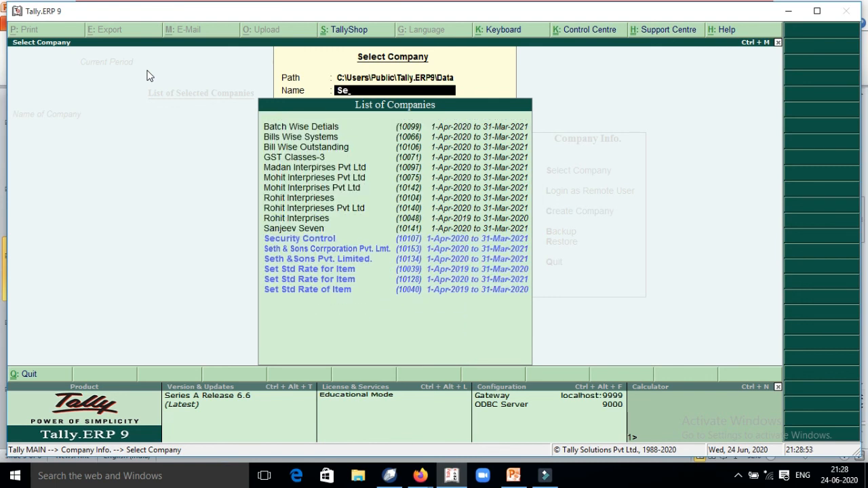
key("Return")
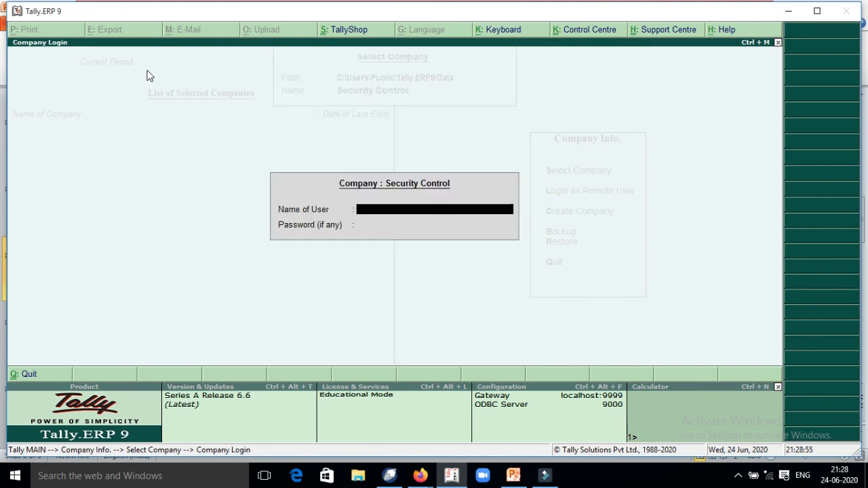
Step: Log in as user boss with the boss password
type("boss")
key("Return")
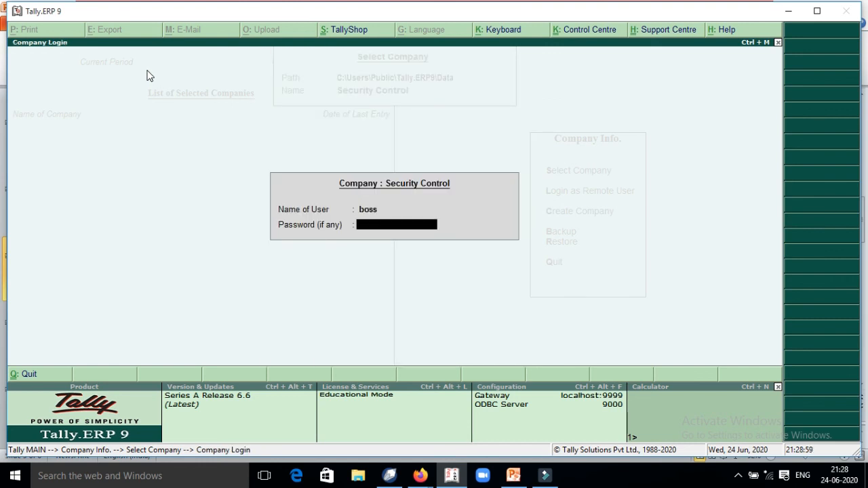
type("*")
key("Return")
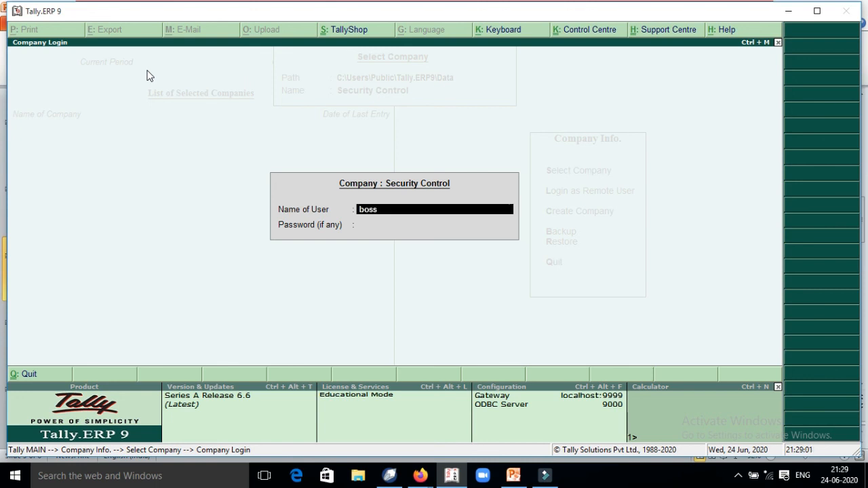
key("Return")
type("*")
key("Return")
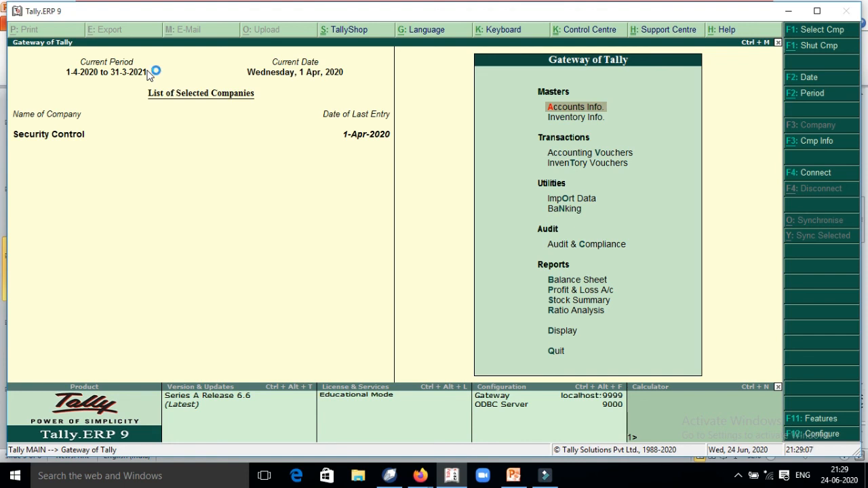
Step: Open the Day Book in Detailed format with Show Entered/Altered By set to Yes
key("d")
key("y")
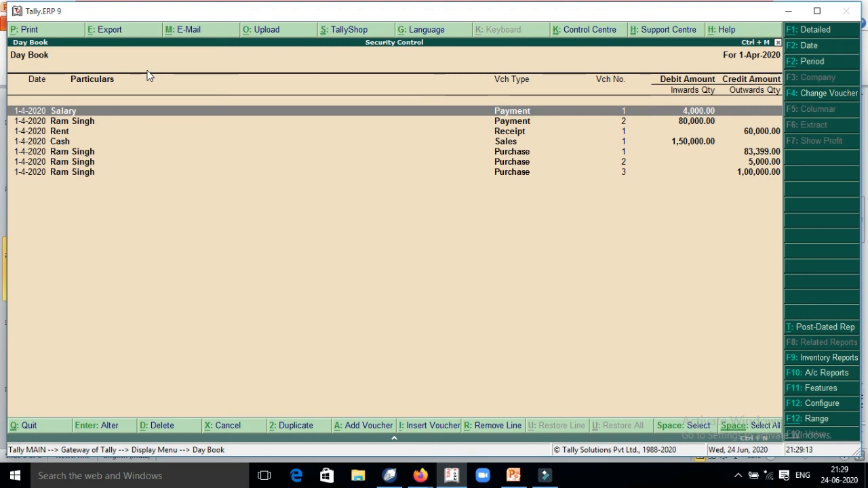
key("F12")
key("Down")
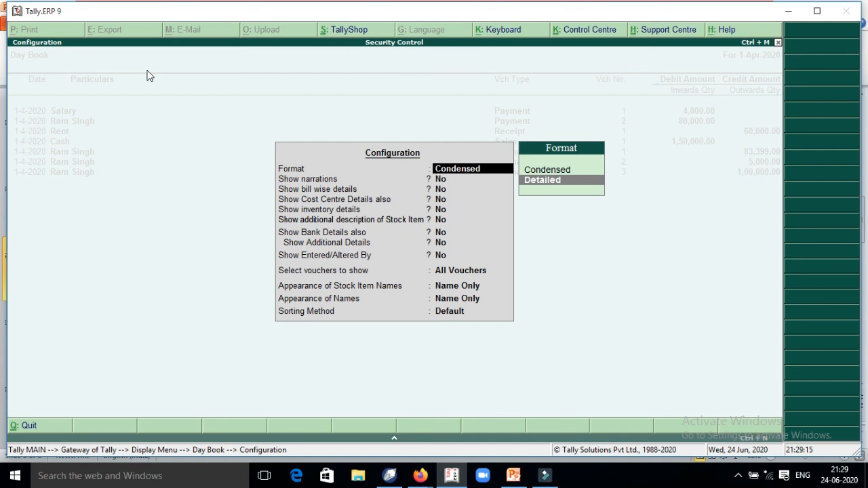
key("Return")
key("Return")
key("Return")
key("Return")
key("Return")
key("Return")
key("Return")
key("Return")
key("BackSpace")
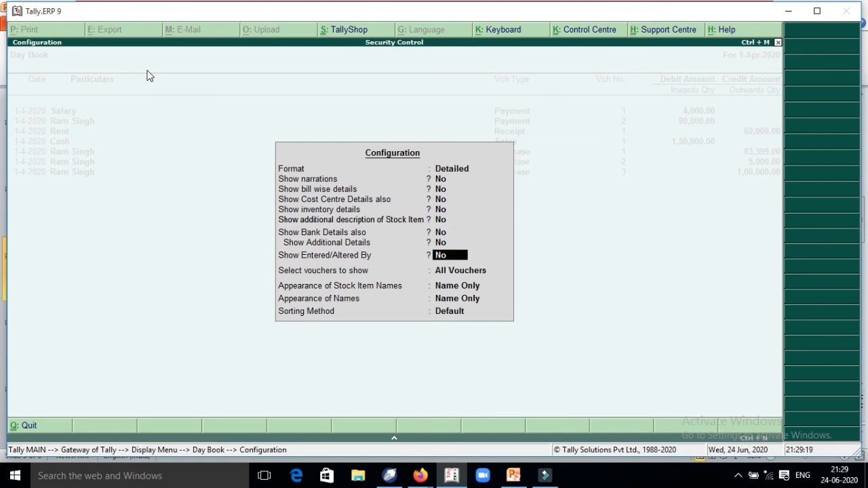
type("y")
key("Return")
key("Return")
key("Return")
key("Return")
key("Return")
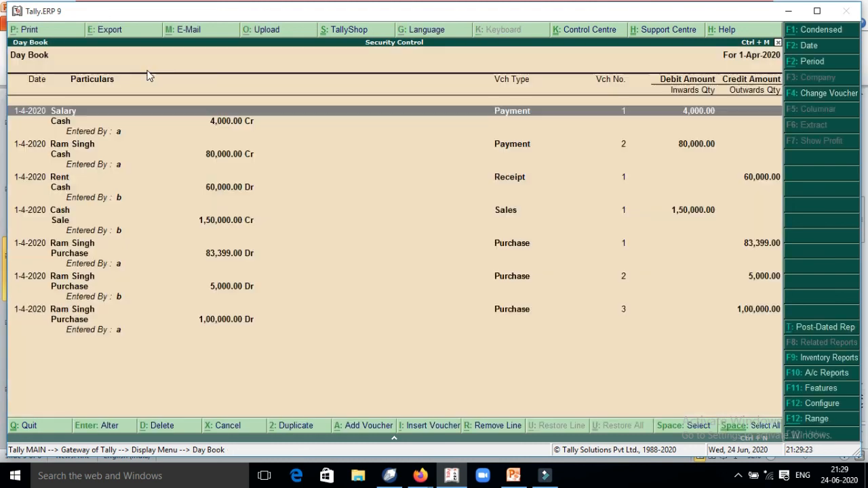
Step: Review which user entered each Day Book voucher, then close the report
key("Down")
key("Down")
key("Down")
key("Down")
key("Down")
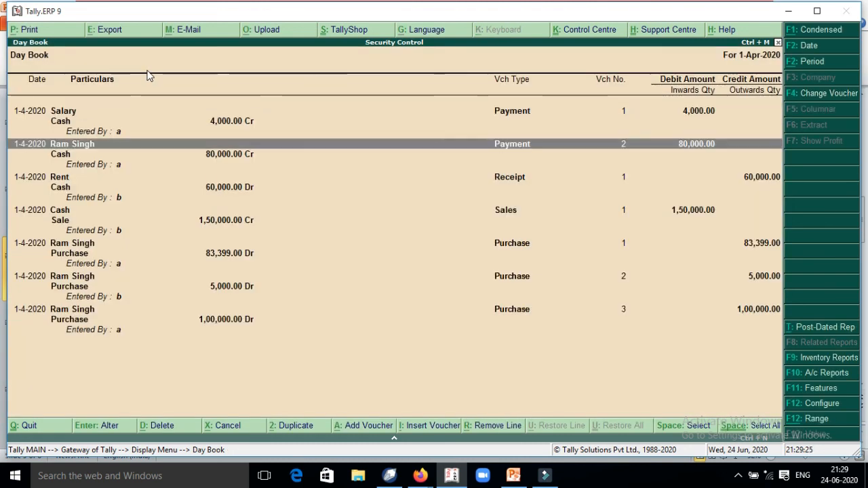
key("Down")
key("Down")
key("Down")
key("Down")
key("Down")
key("Down")
key("Down")
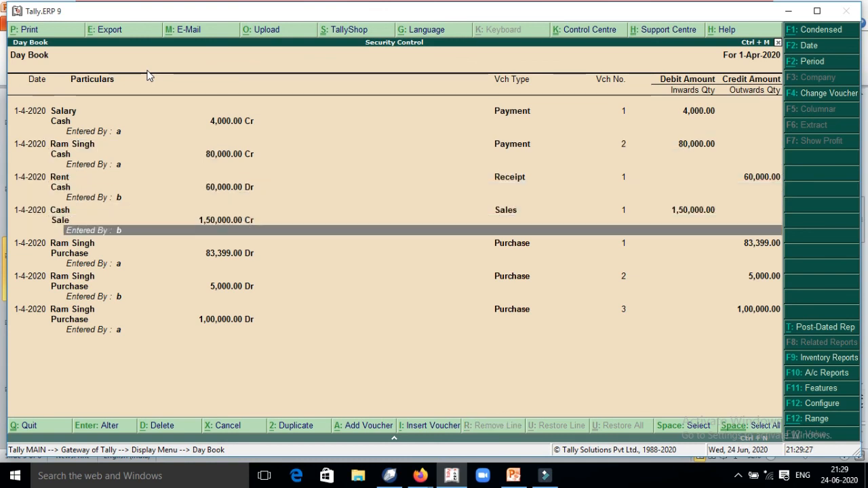
key("Down")
key("Down")
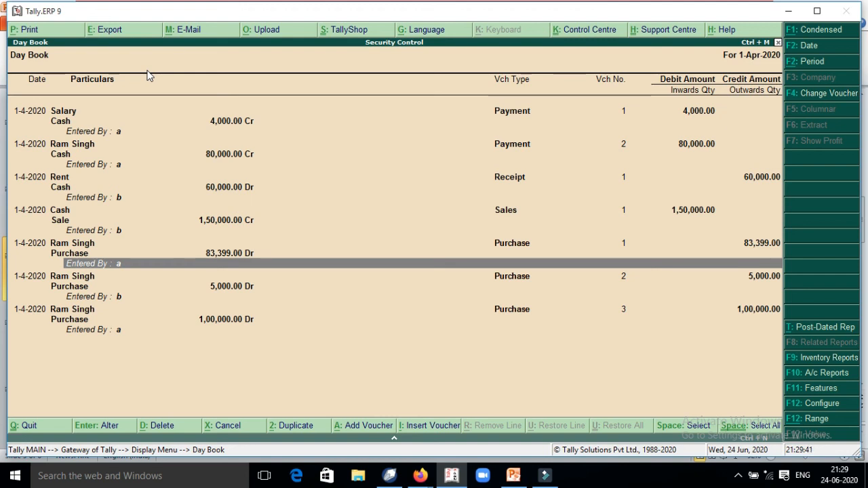
key("Escape")
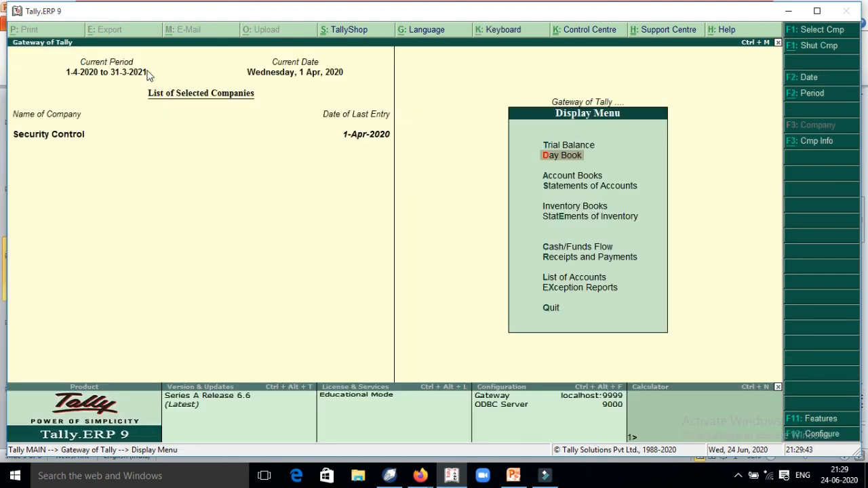